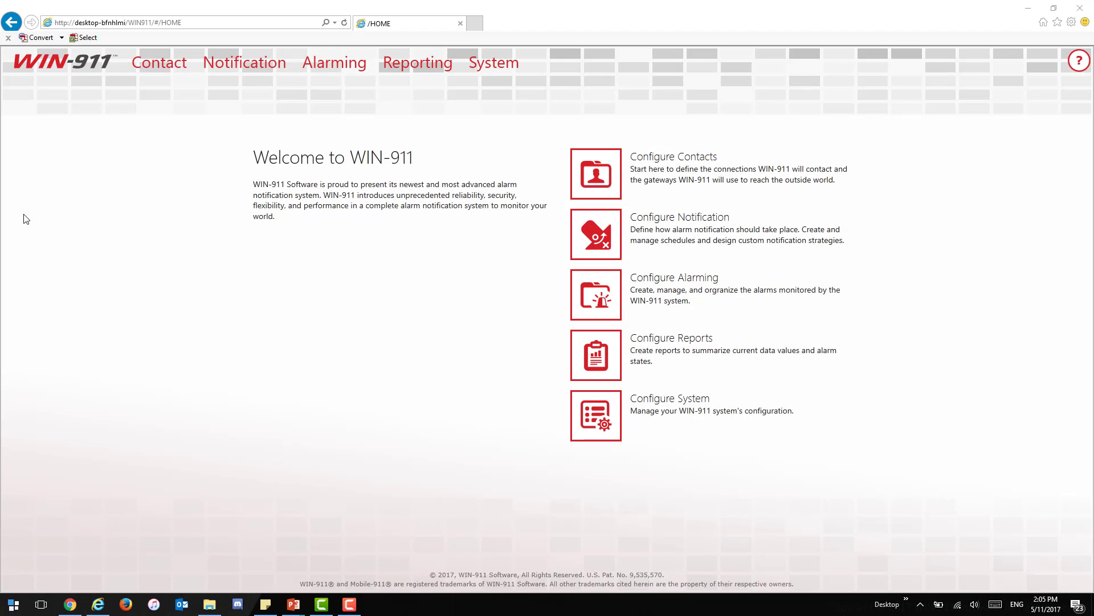
Step: Open the Contact area and its Email notification settings
{"action": "left_click", "coordinate": [606, 178]}
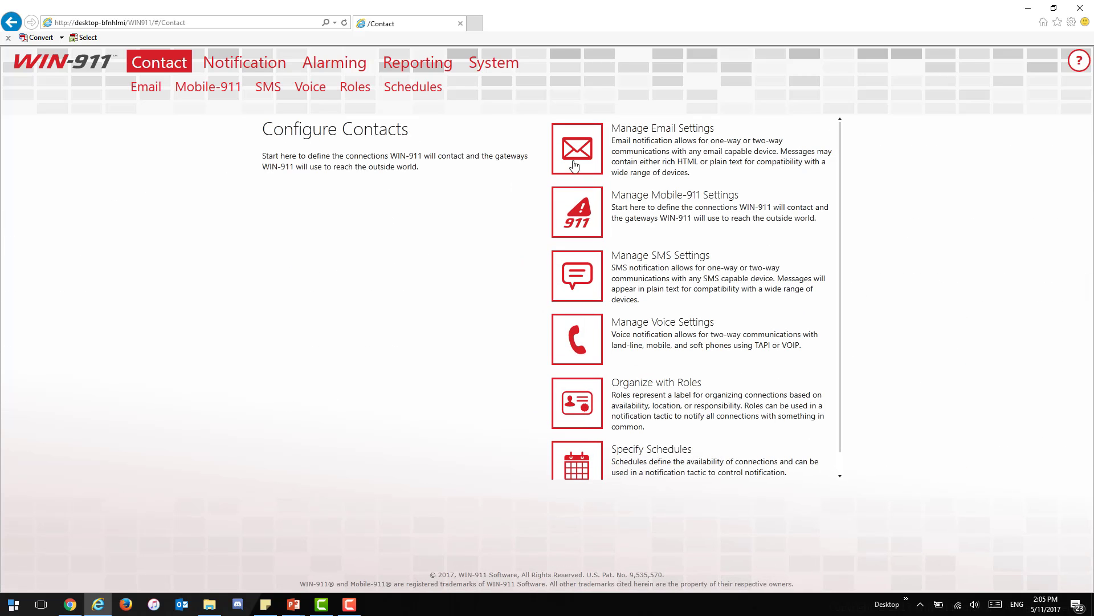
{"action": "left_click", "coordinate": [97, 61]}
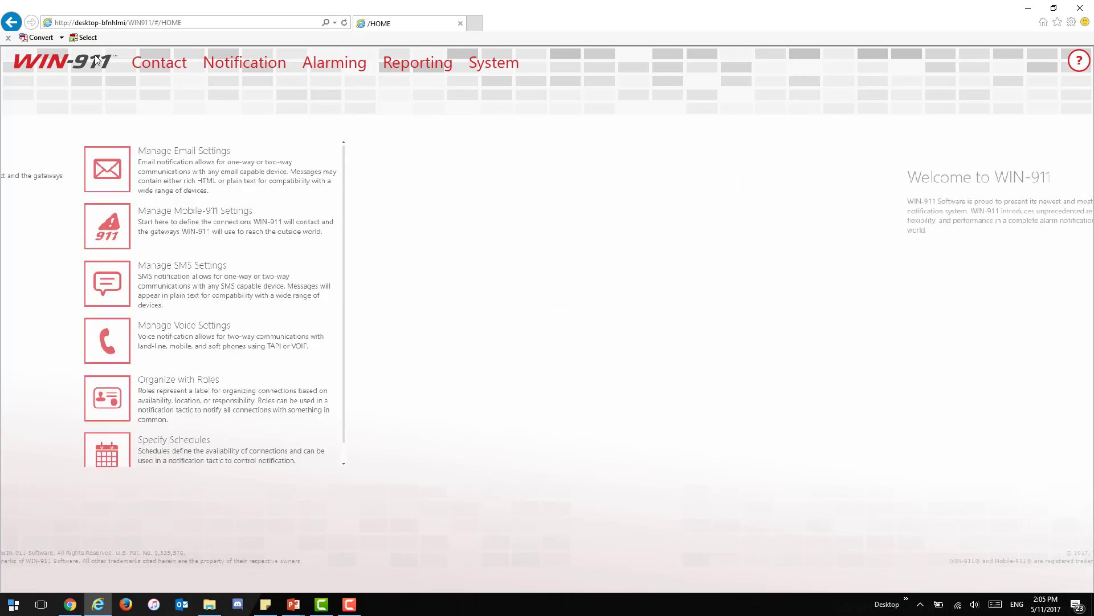
{"action": "mouse_move", "coordinate": [159, 66]}
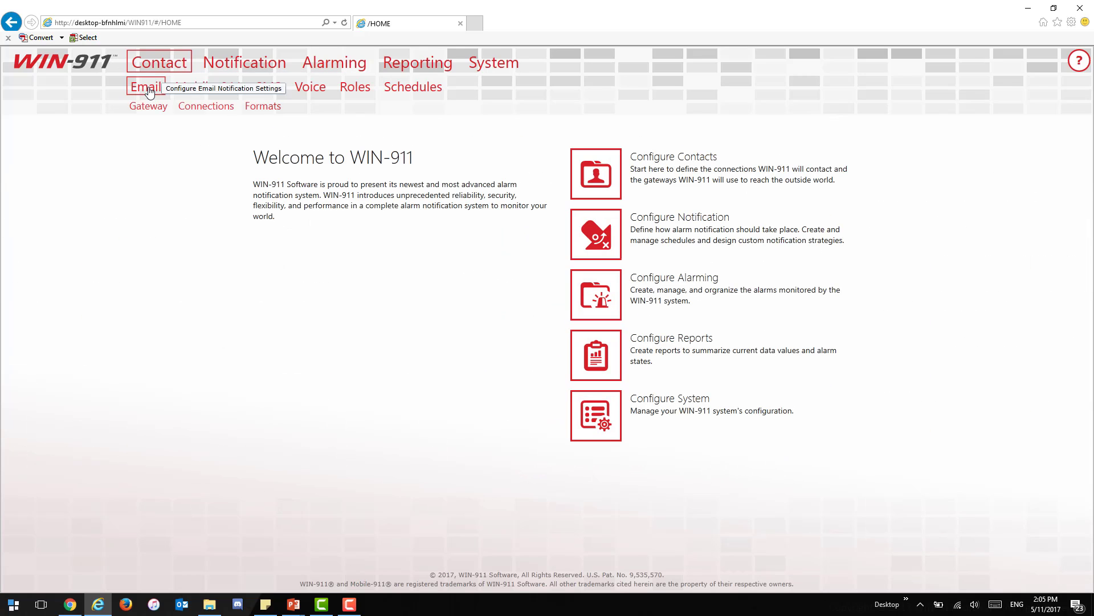
{"action": "left_click", "coordinate": [150, 91]}
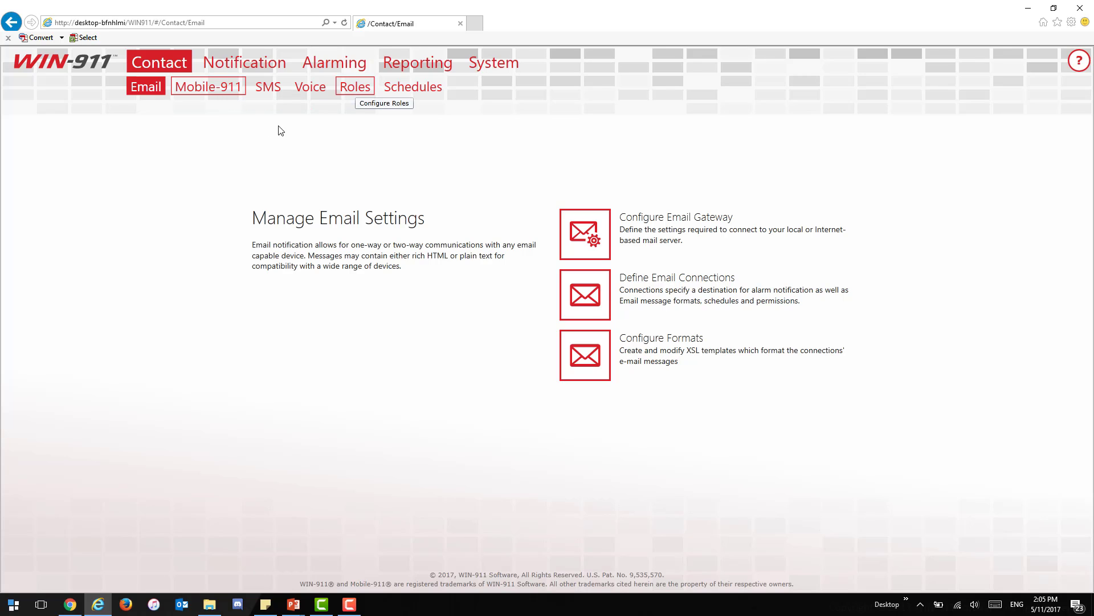
Step: Look through the Mobile-911, SMS and Voice settings, then return to Email
{"action": "mouse_move", "coordinate": [147, 91]}
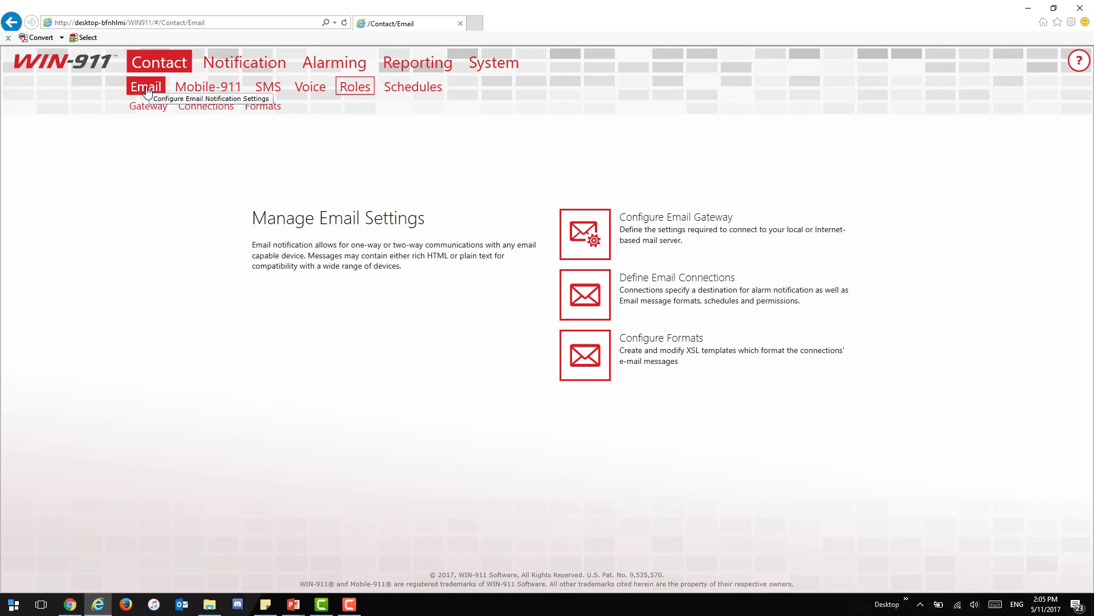
{"action": "mouse_move", "coordinate": [196, 92]}
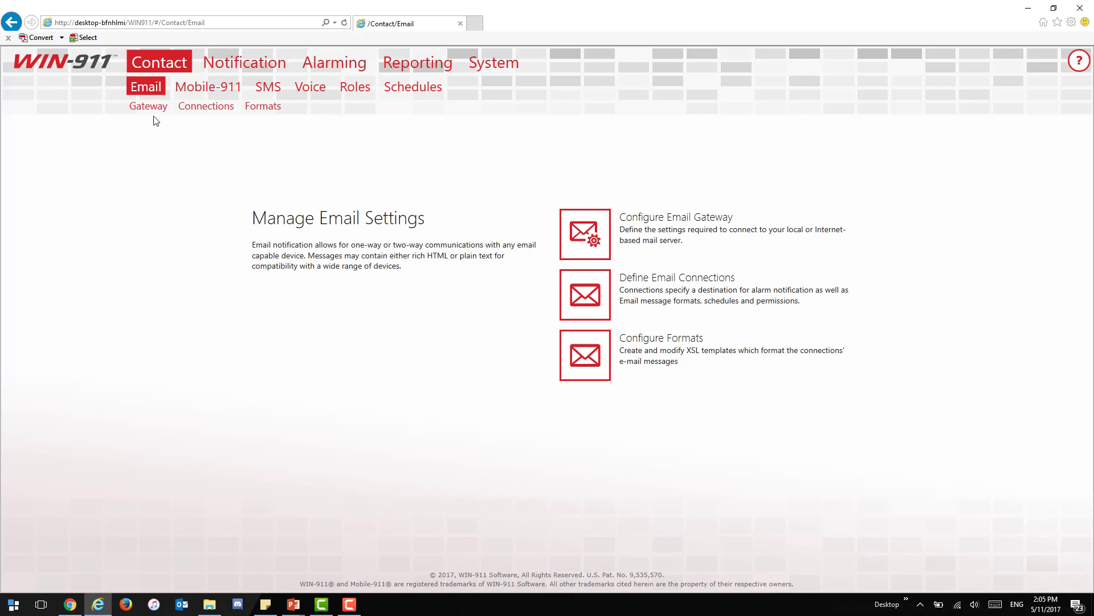
{"action": "left_click", "coordinate": [211, 88]}
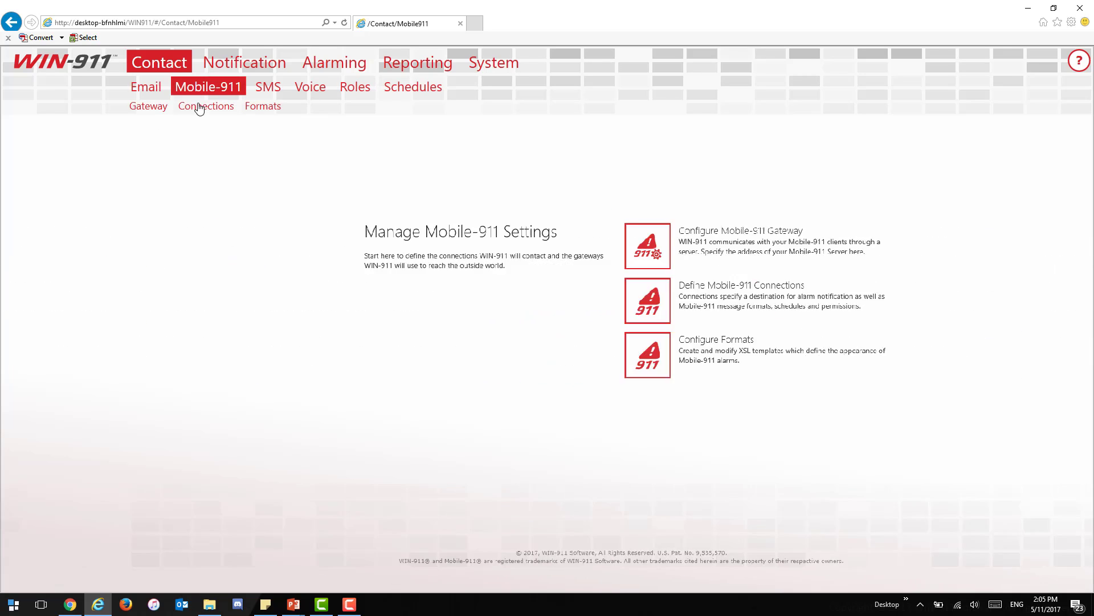
{"action": "left_click", "coordinate": [269, 90]}
{"action": "left_click", "coordinate": [317, 93]}
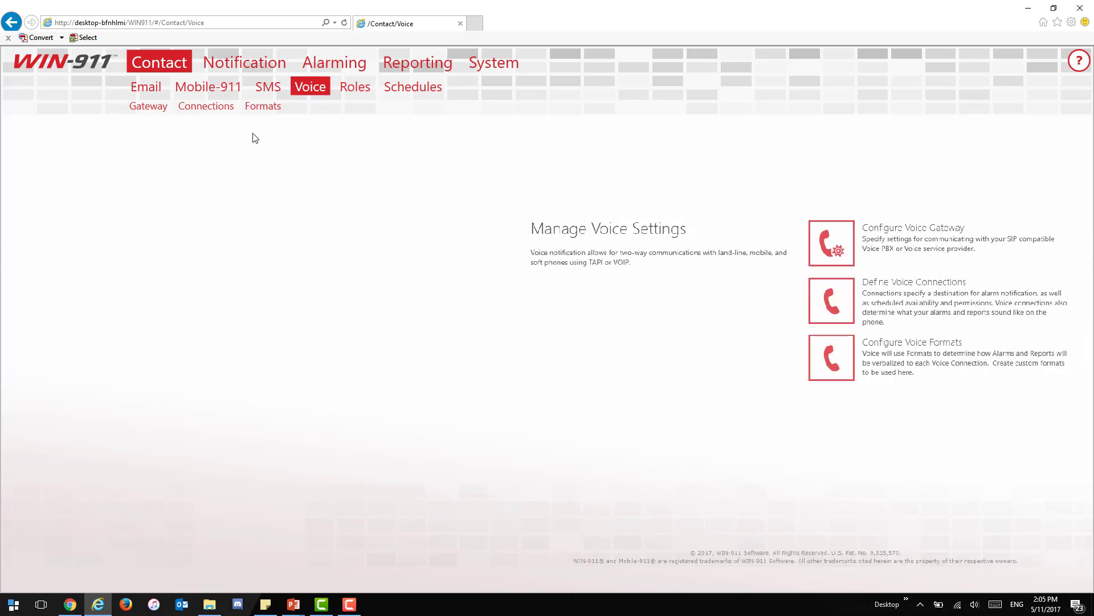
{"action": "left_click", "coordinate": [141, 89]}
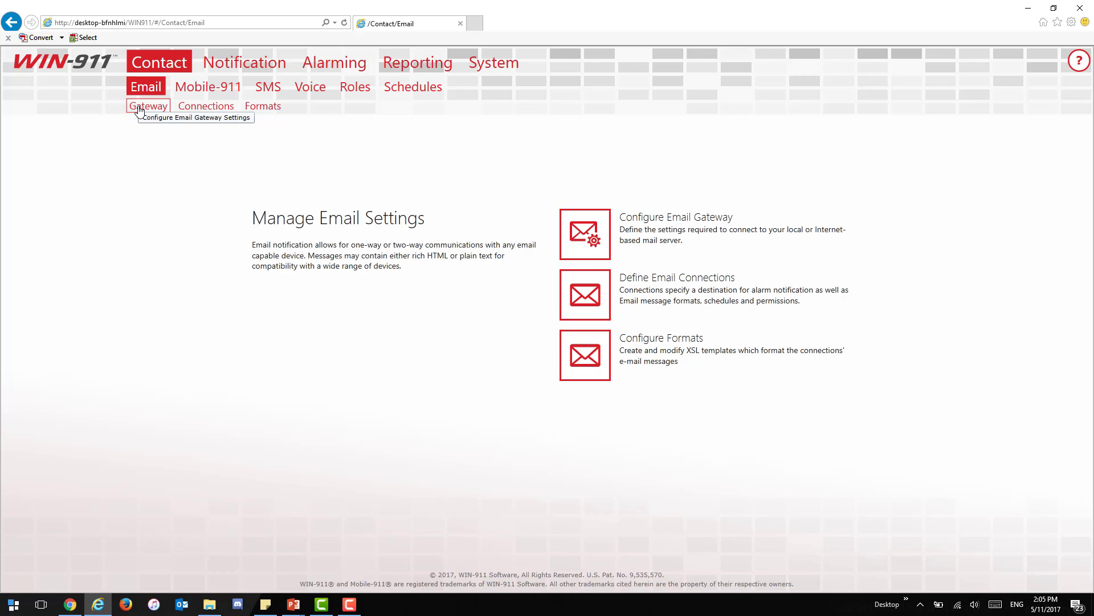
Step: View the email Gateway, Connections and Formats (XSL templates) pages, then return to Gateway
{"action": "left_click", "coordinate": [139, 109]}
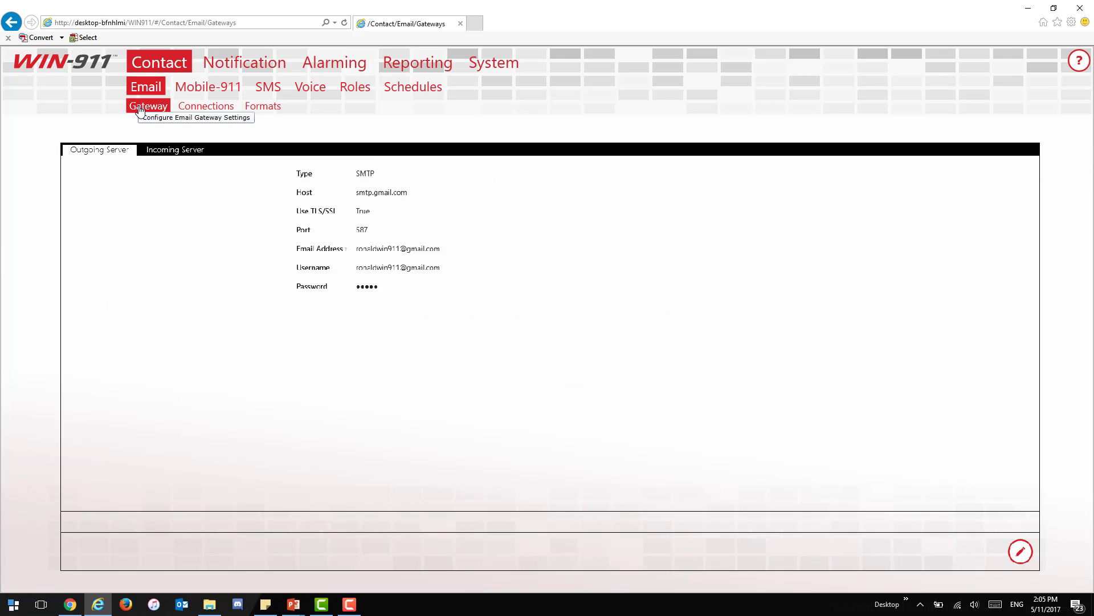
{"action": "left_click", "coordinate": [206, 110]}
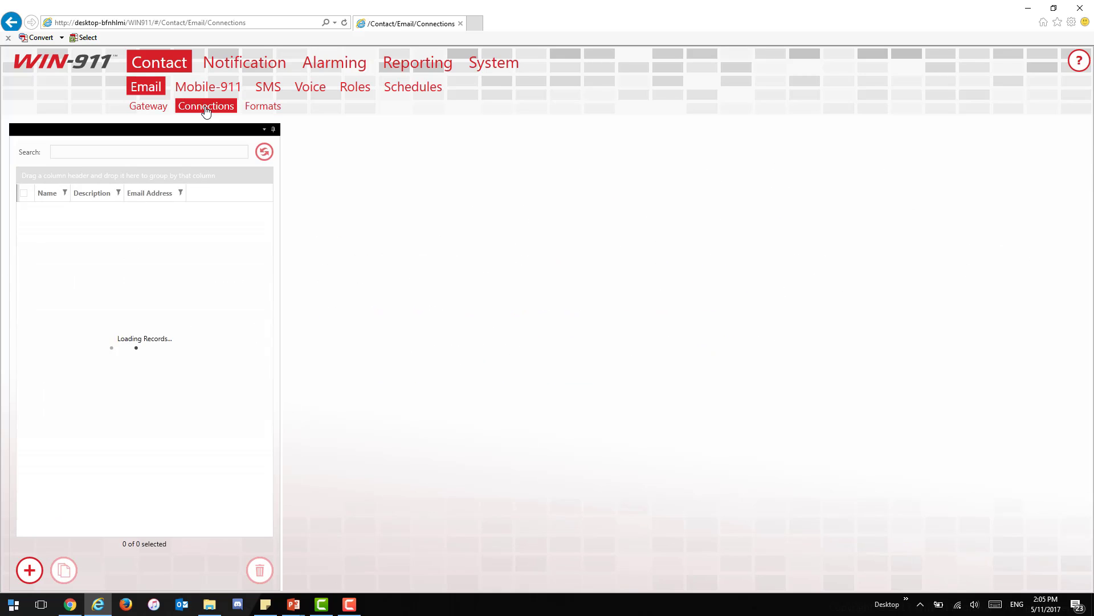
{"action": "left_click", "coordinate": [271, 108]}
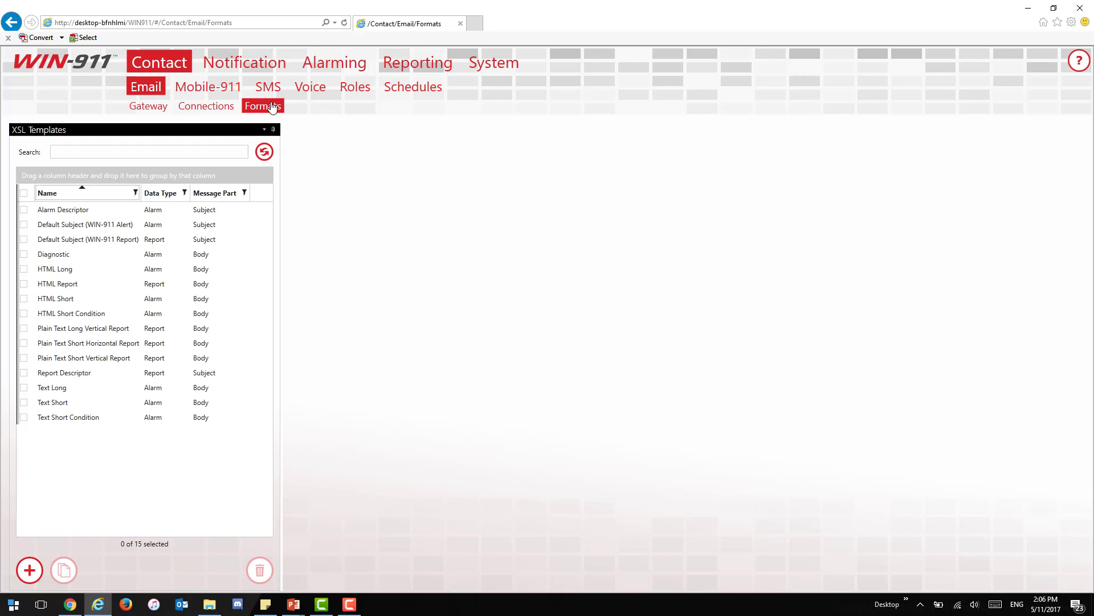
{"action": "left_click", "coordinate": [144, 111]}
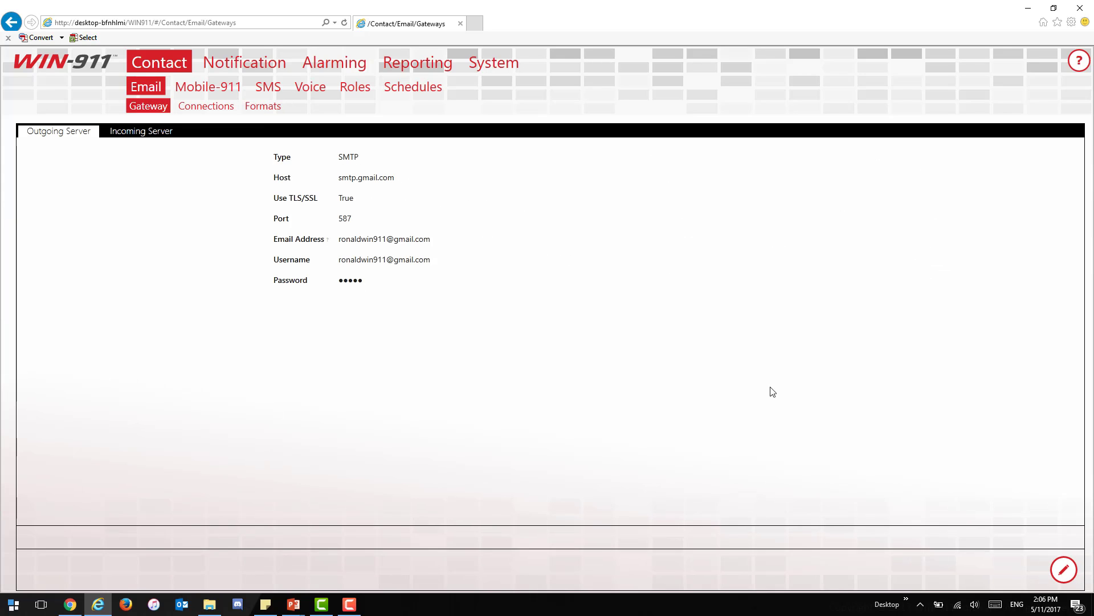
Step: Edit the outgoing server, confirm the exclusive-use warning checkbox, and run the outgoing server test
{"action": "left_click", "coordinate": [1065, 569]}
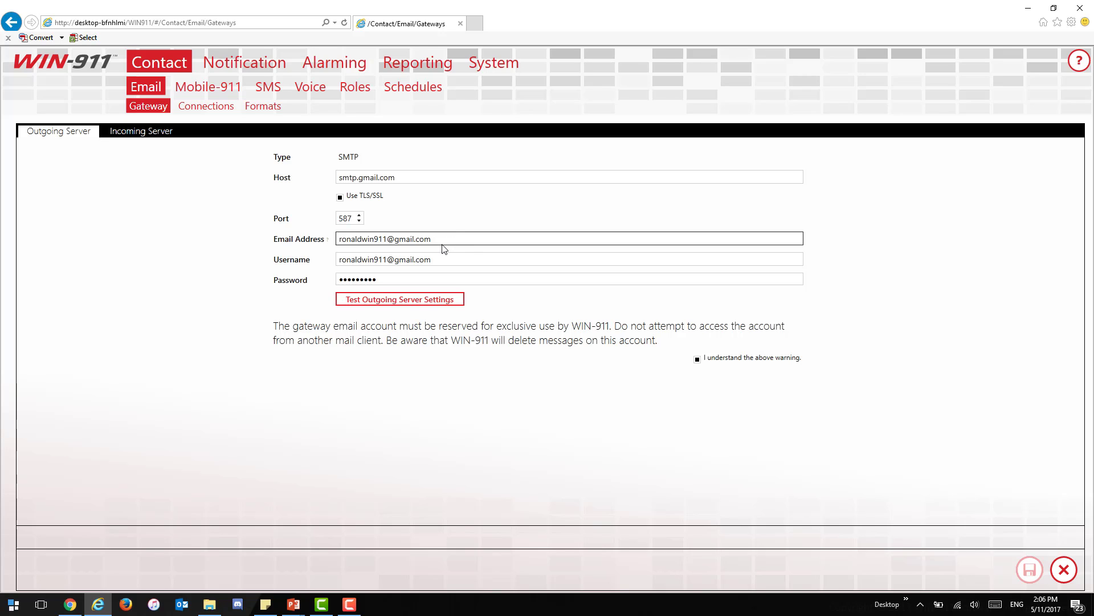
{"action": "left_click", "coordinate": [698, 359]}
{"action": "left_click", "coordinate": [697, 359]}
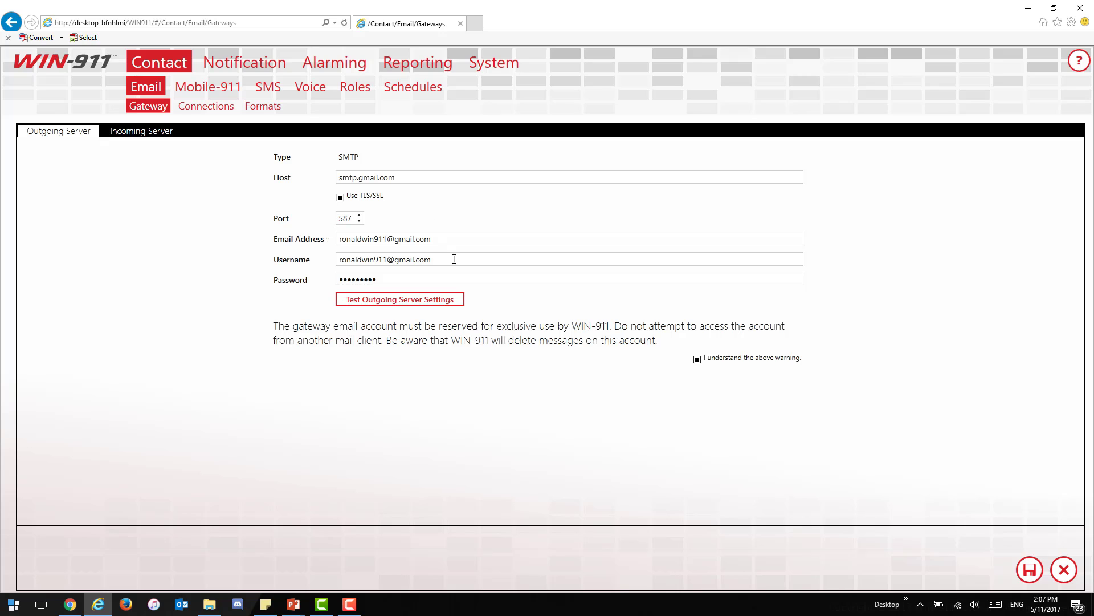
{"action": "left_click", "coordinate": [440, 300]}
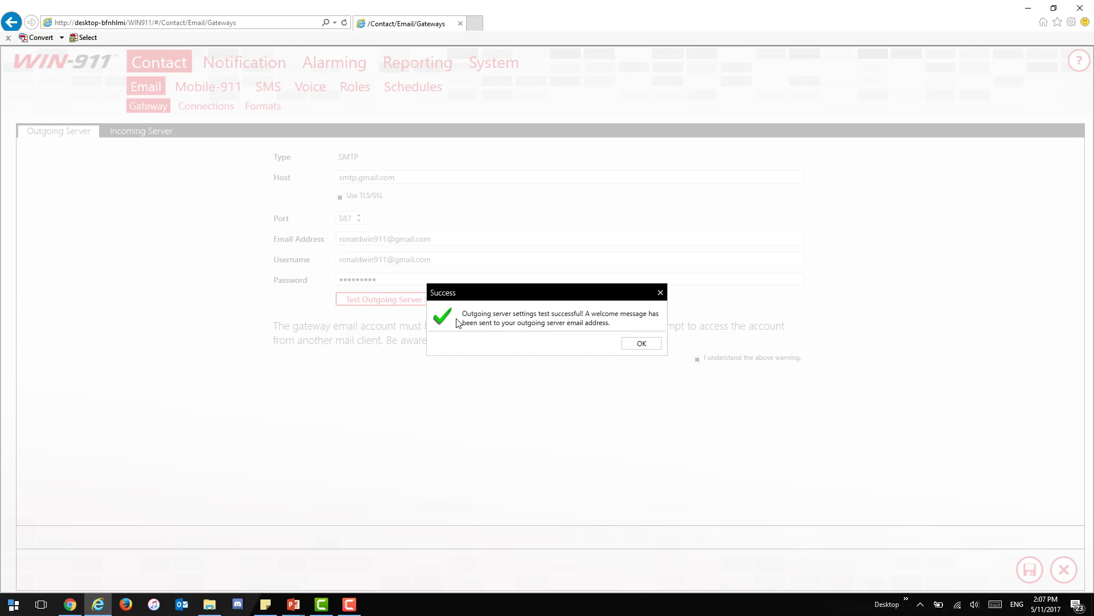
Step: Dismiss the outgoing server test Success message
{"action": "left_click", "coordinate": [641, 344]}
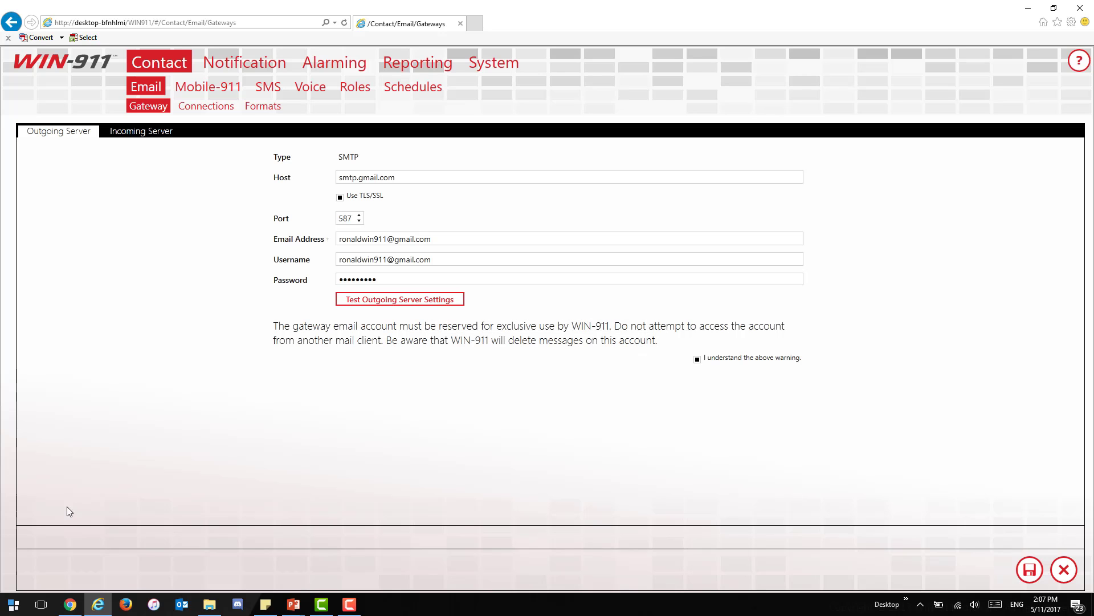
Step: In Gmail, open and read the Welcome to WIN-911! email
{"action": "left_click", "coordinate": [73, 610]}
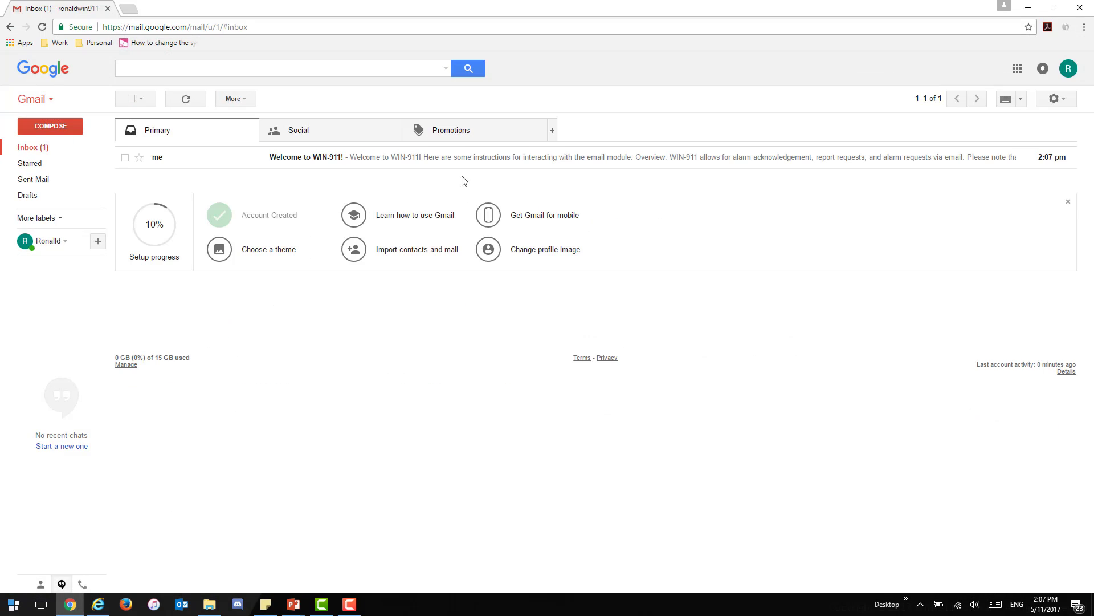
{"action": "left_click", "coordinate": [551, 163]}
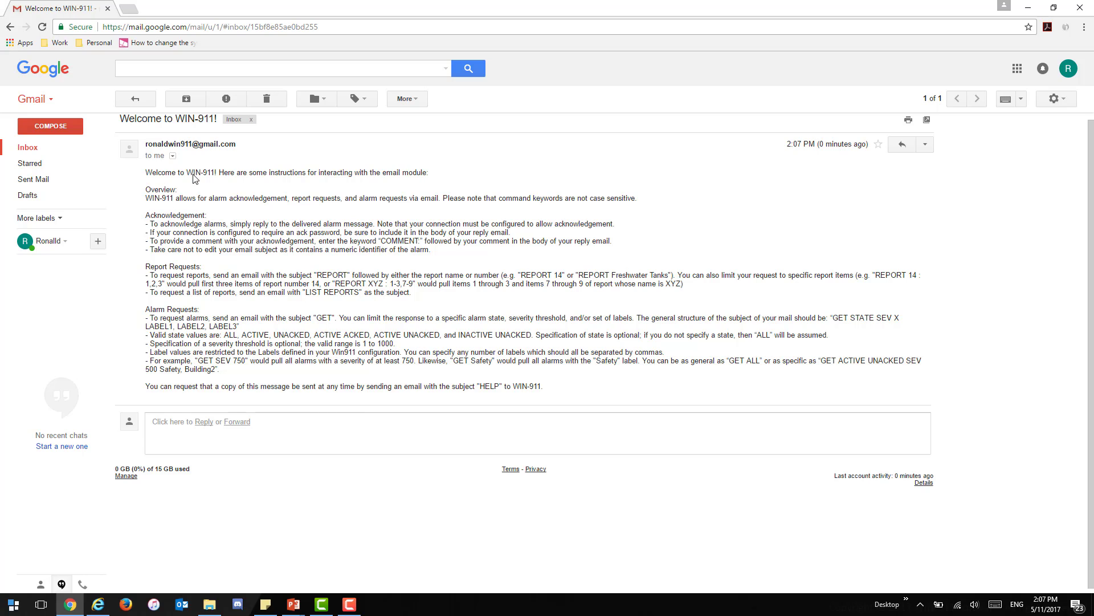
{"action": "left_click_drag", "start_coordinate": [422, 172], "coordinate": [320, 176]}
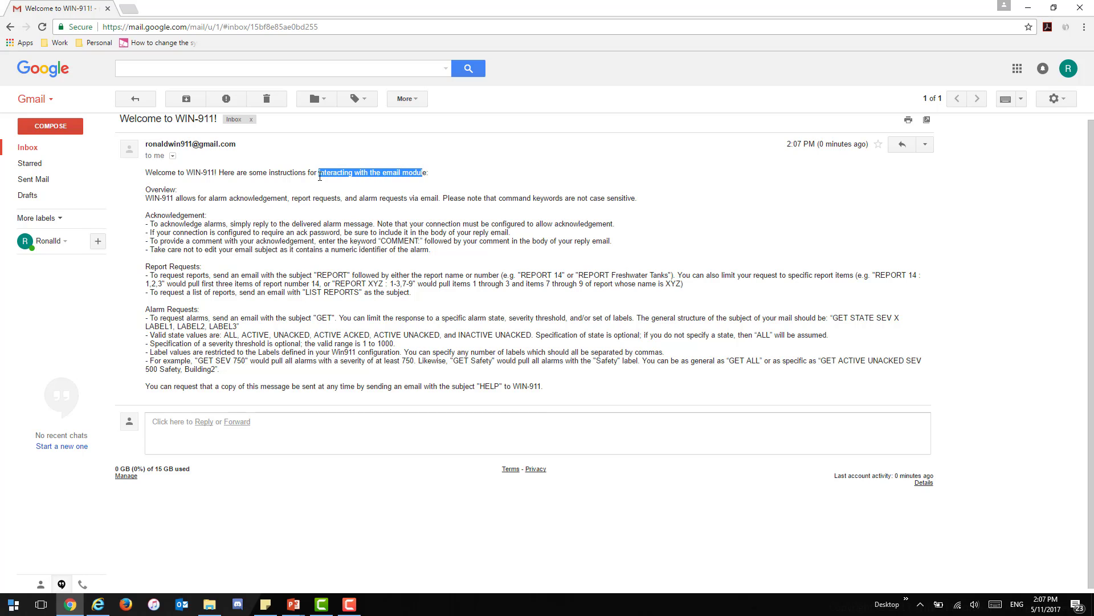
{"action": "left_click", "coordinate": [320, 176]}
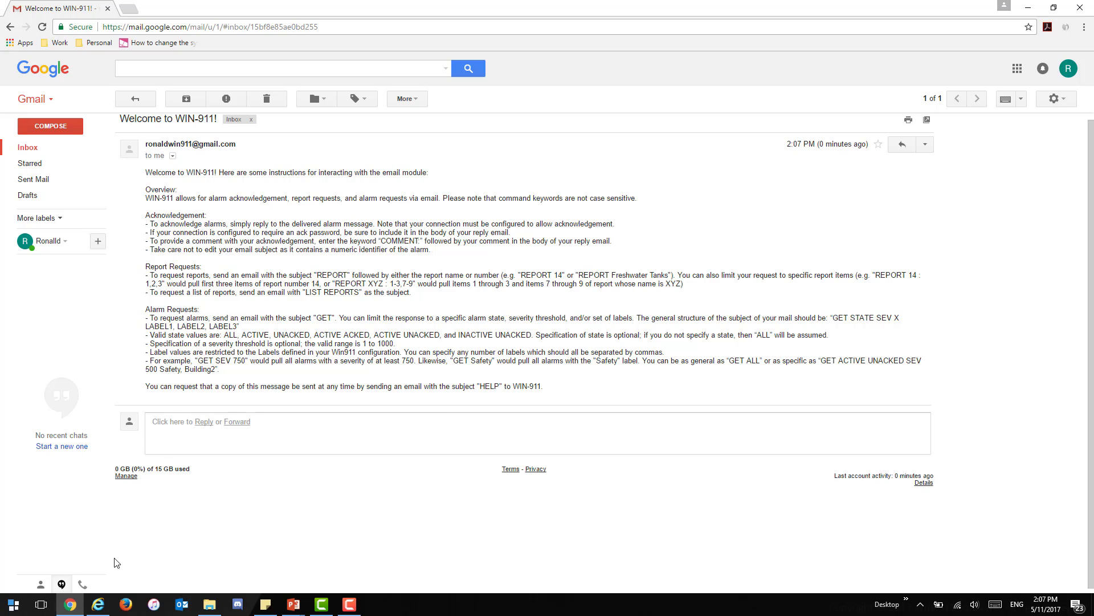
Step: Set the incoming server to IMAP imap.gmail.com, port 993 with SSL, and pass its test
{"action": "left_click", "coordinate": [95, 609]}
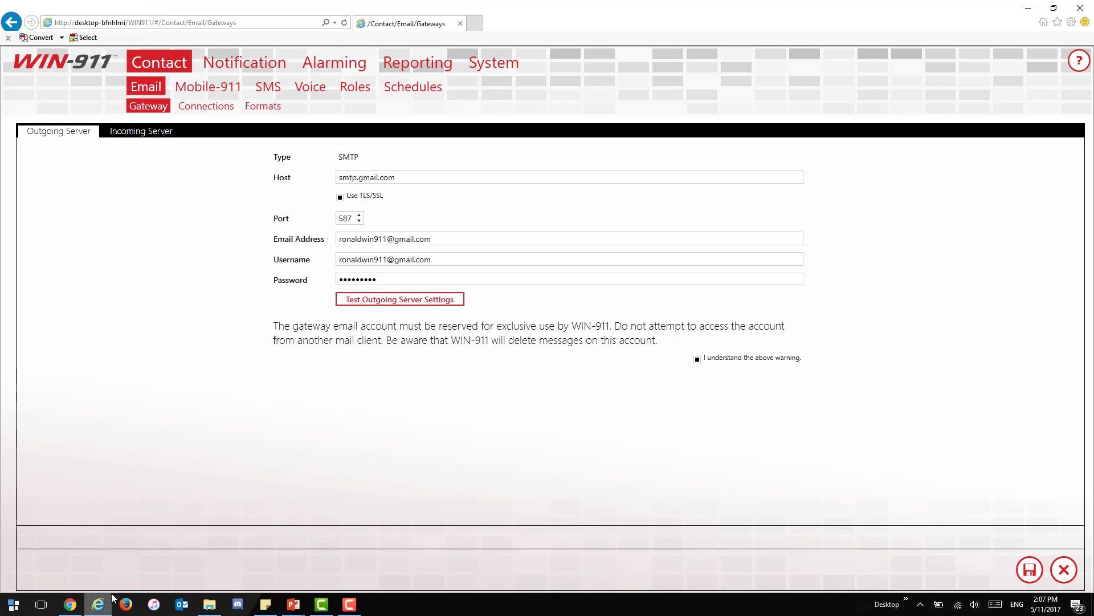
{"action": "left_click", "coordinate": [158, 136]}
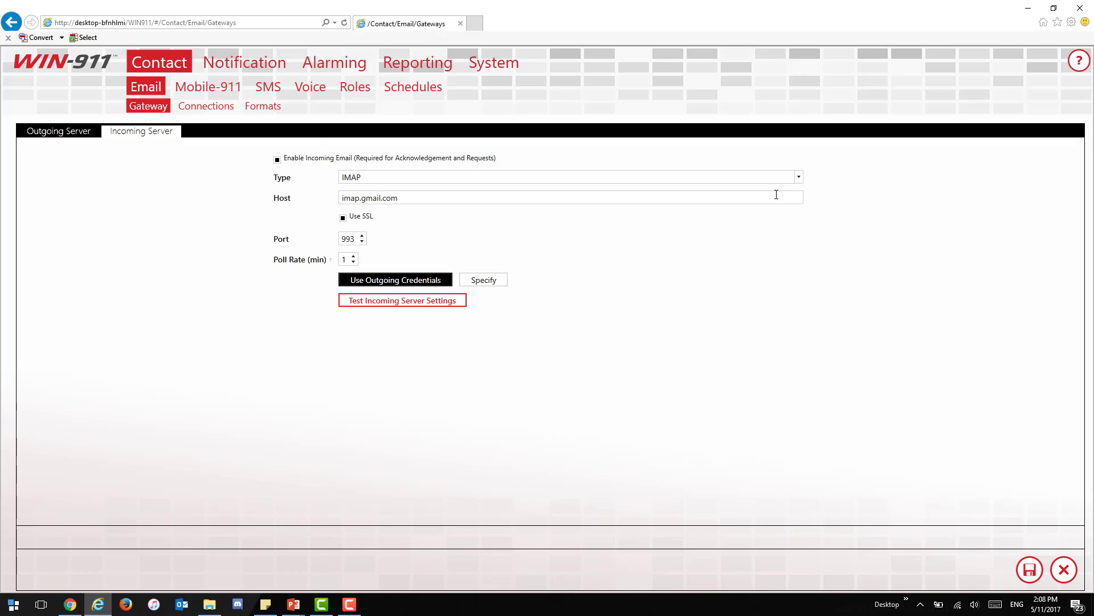
{"action": "left_click", "coordinate": [798, 177]}
{"action": "left_click", "coordinate": [798, 188]}
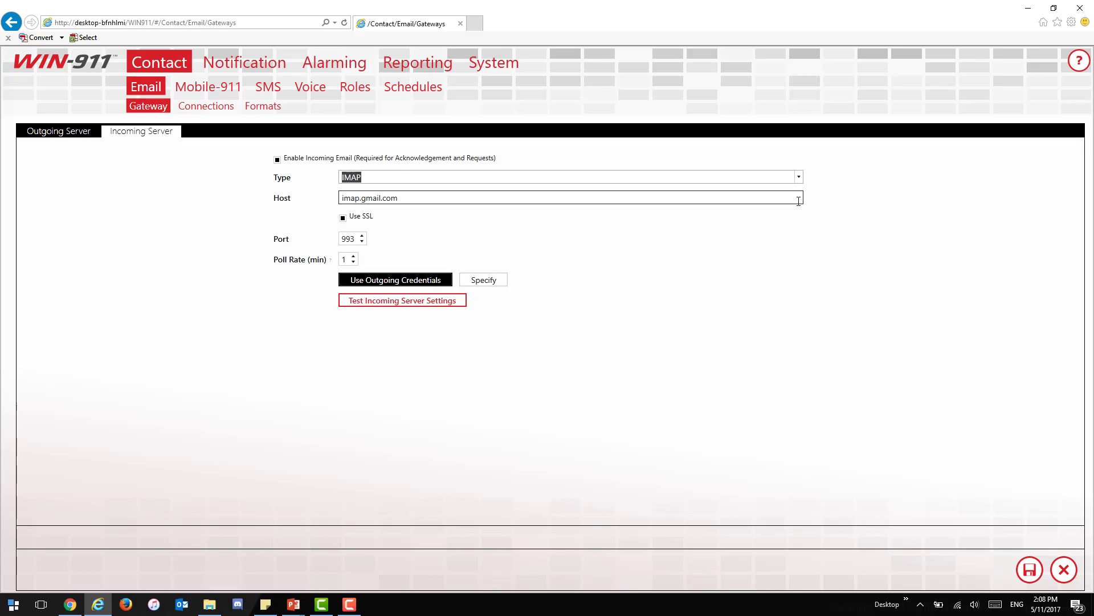
{"action": "left_click", "coordinate": [454, 304]}
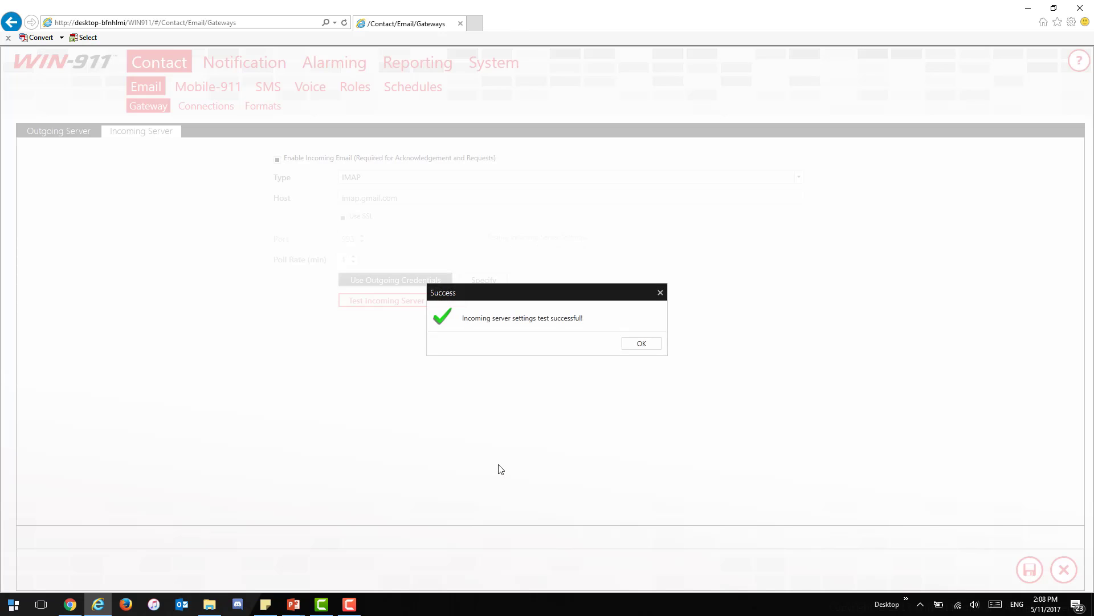
{"action": "left_click", "coordinate": [642, 343]}
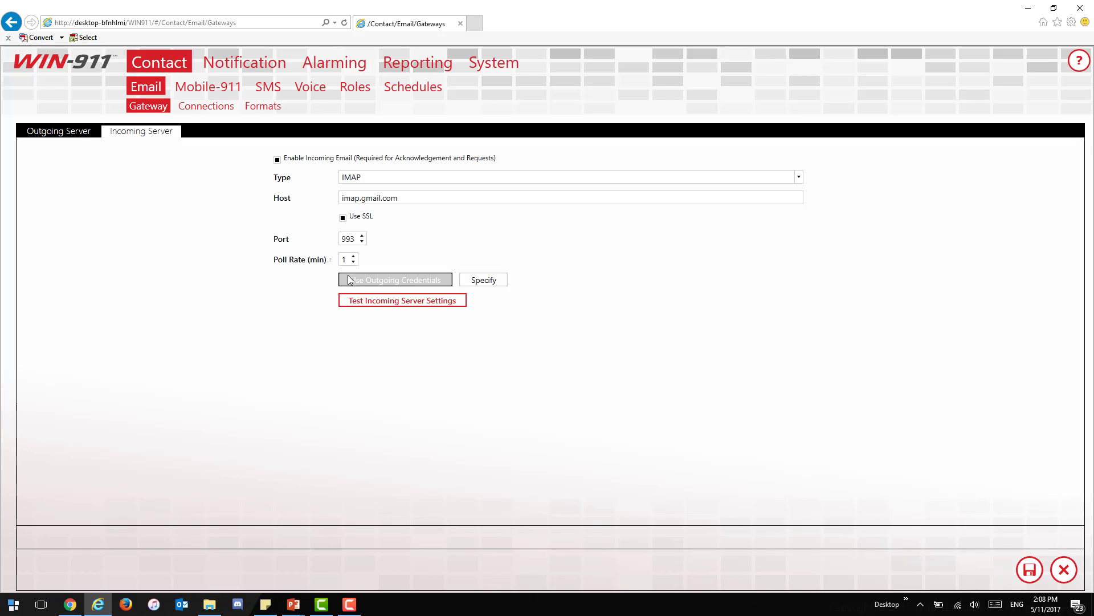
Step: Make the incoming server use the outgoing server's credentials
{"action": "left_click", "coordinate": [82, 137]}
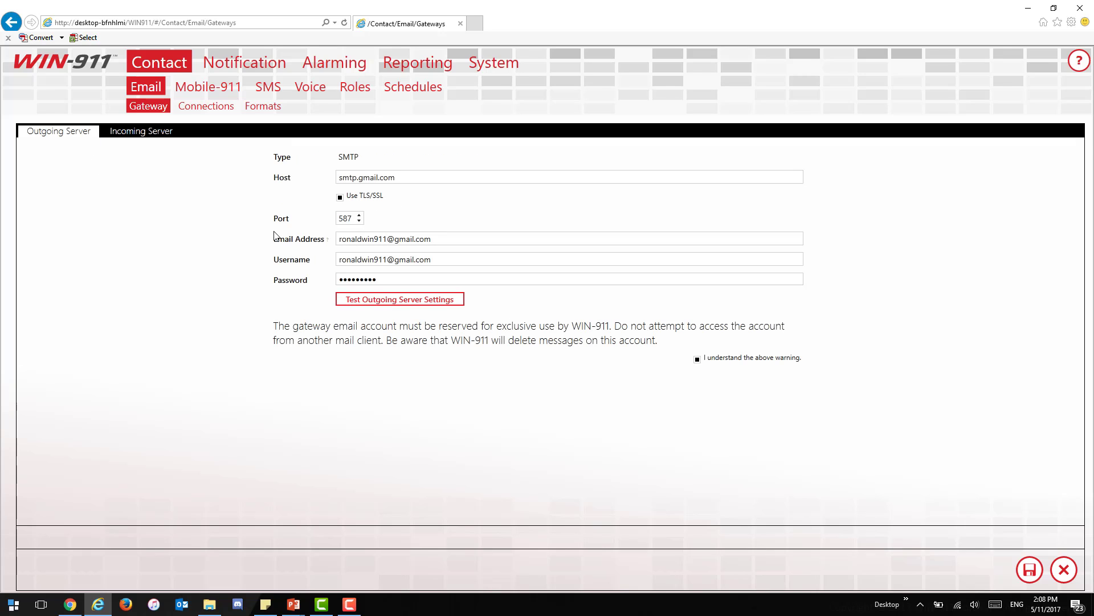
{"action": "left_click", "coordinate": [152, 134]}
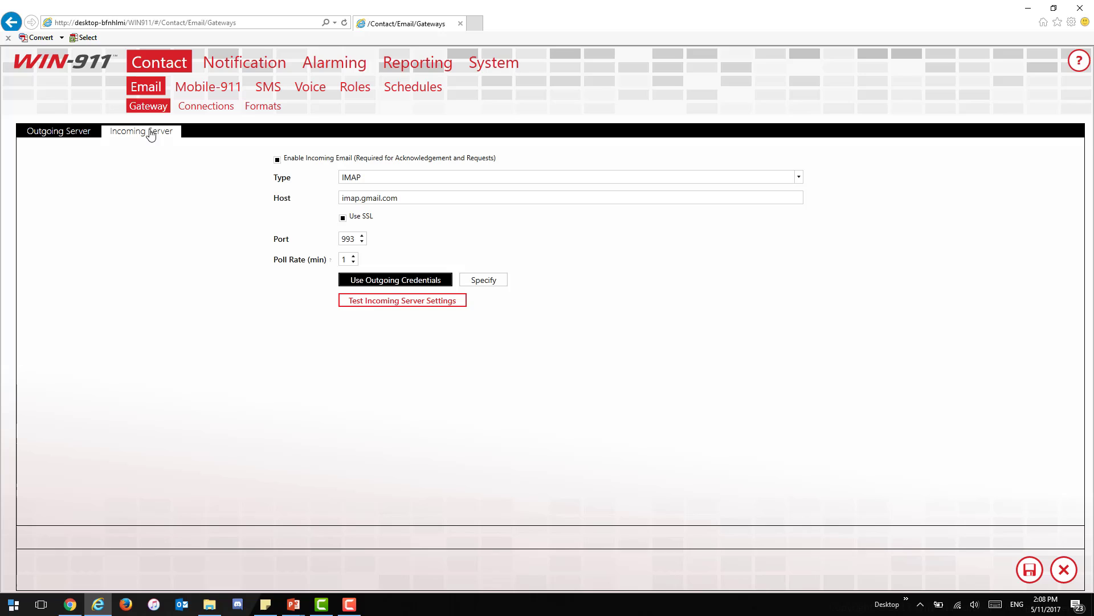
{"action": "left_click", "coordinate": [494, 282]}
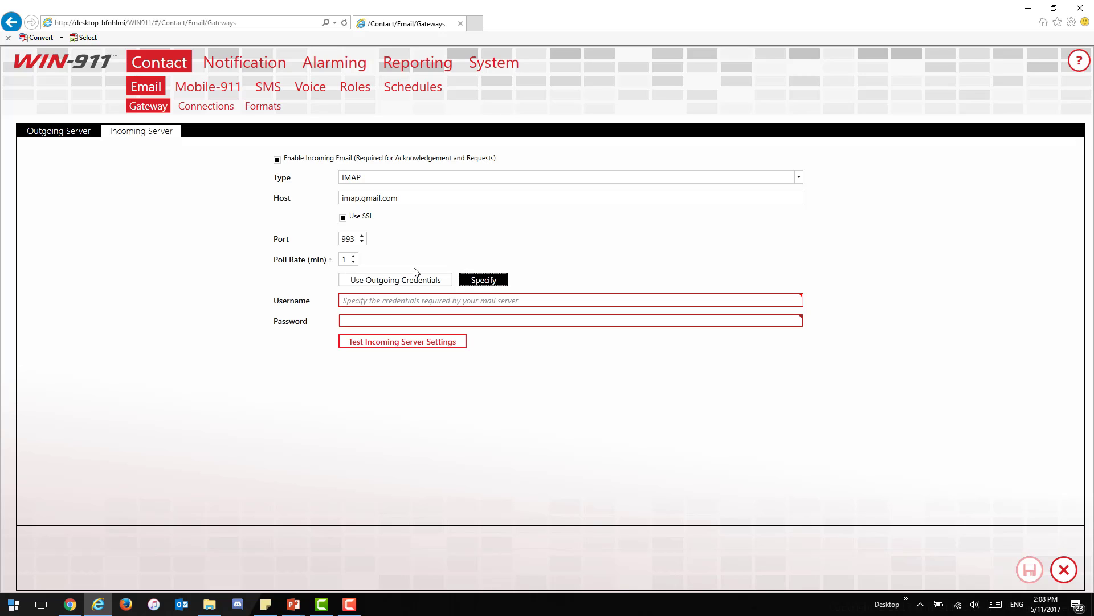
{"action": "left_click", "coordinate": [402, 281]}
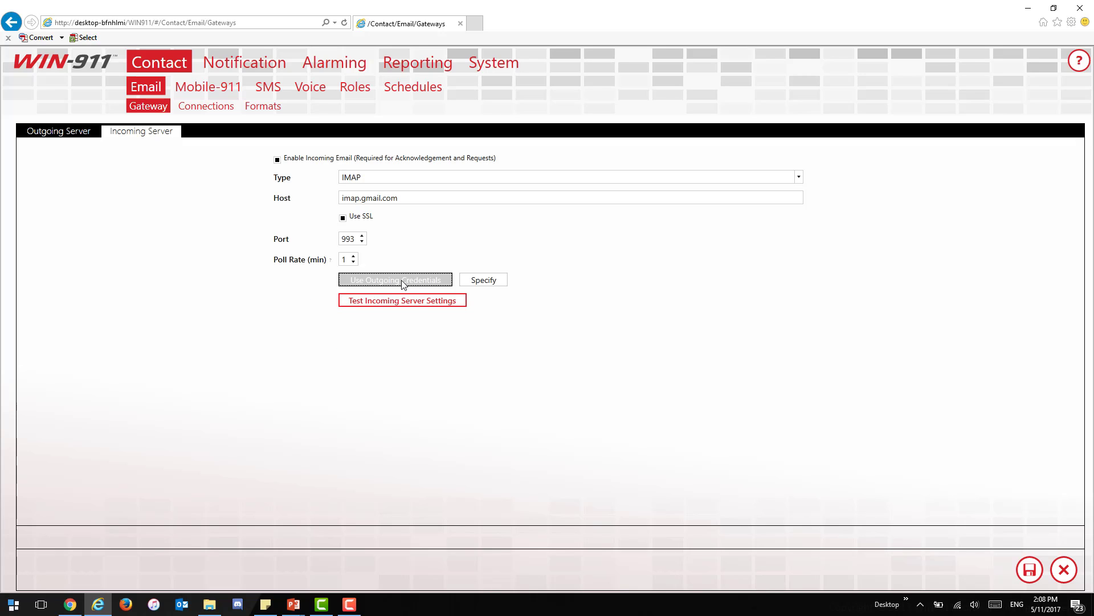
{"action": "left_click", "coordinate": [84, 134]}
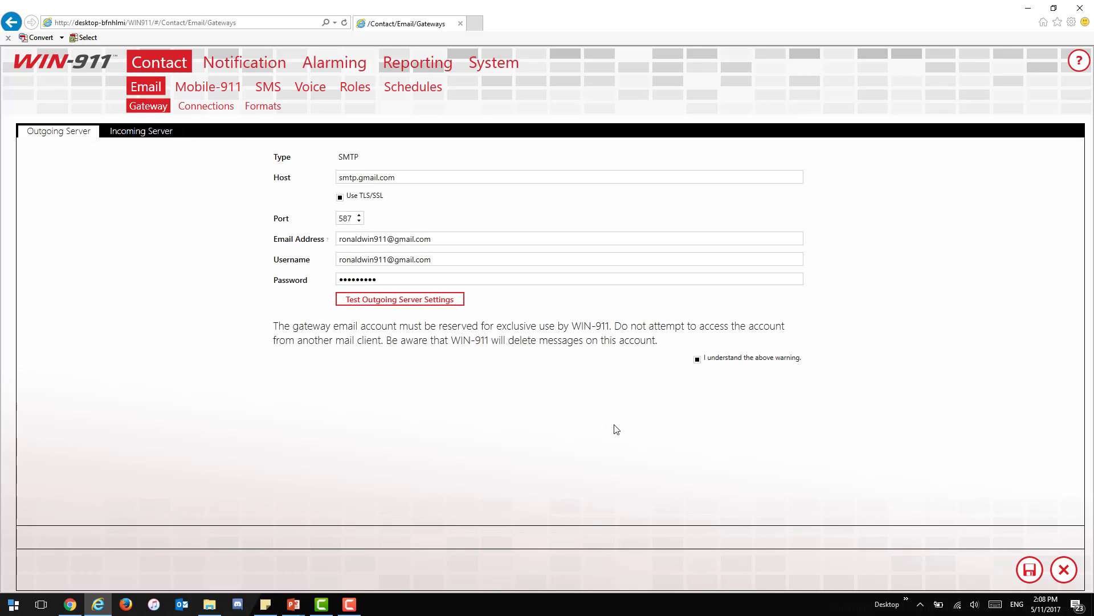
Step: Save the email gateway settings, reopen them for editing, and visit the Alarming section
{"action": "left_click", "coordinate": [1030, 569]}
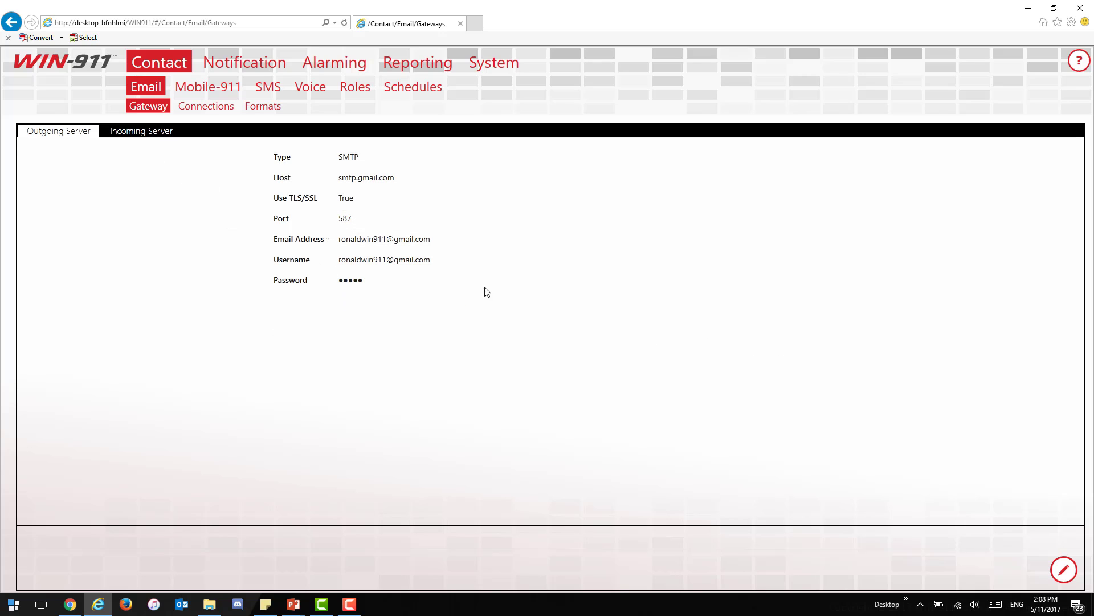
{"action": "left_click", "coordinate": [1063, 568]}
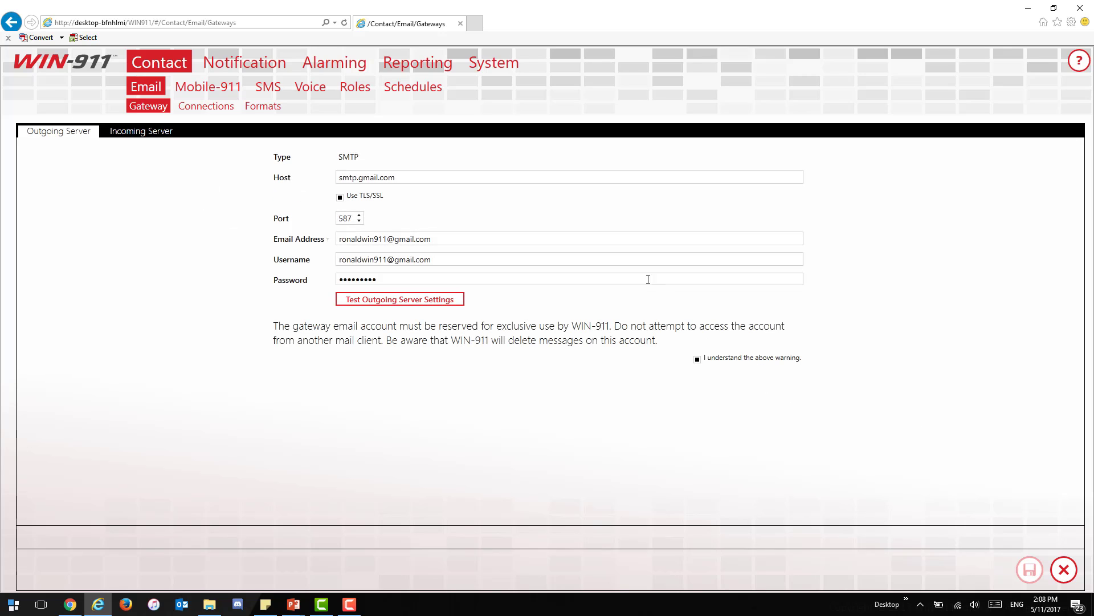
{"action": "left_click", "coordinate": [335, 66]}
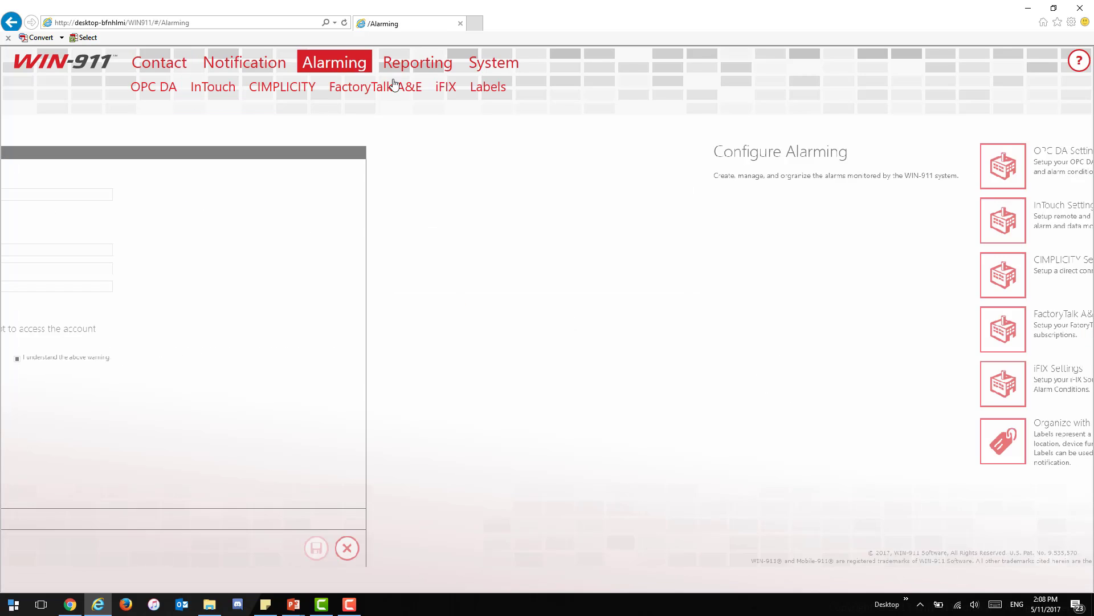
Step: Go back to Contact > Email > Connections and open the existing connection's details
{"action": "left_click", "coordinate": [455, 91]}
{"action": "left_click", "coordinate": [159, 63]}
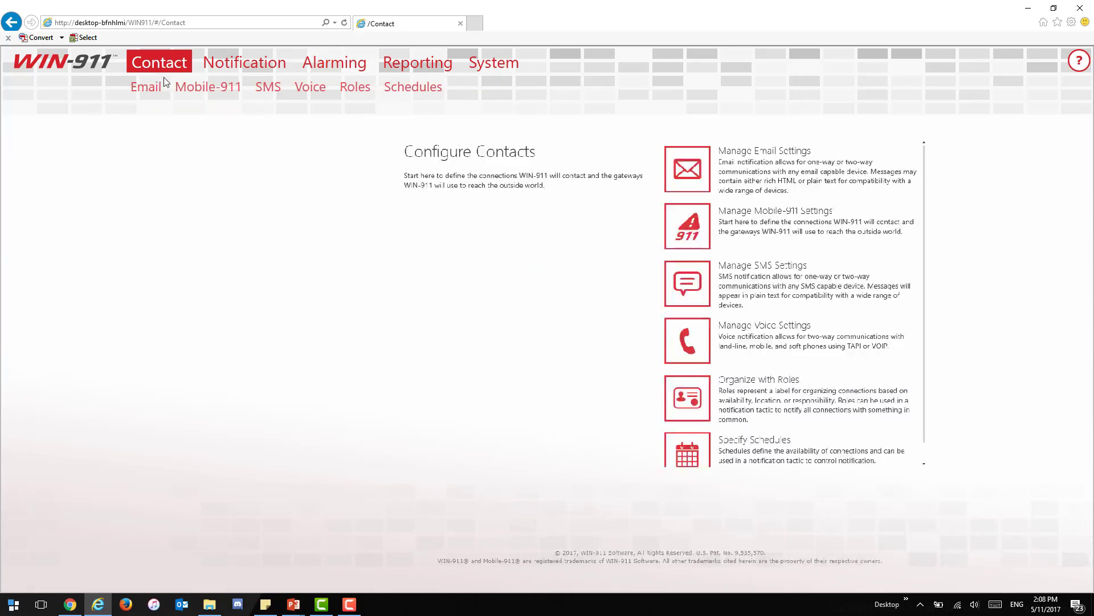
{"action": "left_click", "coordinate": [146, 88]}
{"action": "left_click", "coordinate": [147, 106]}
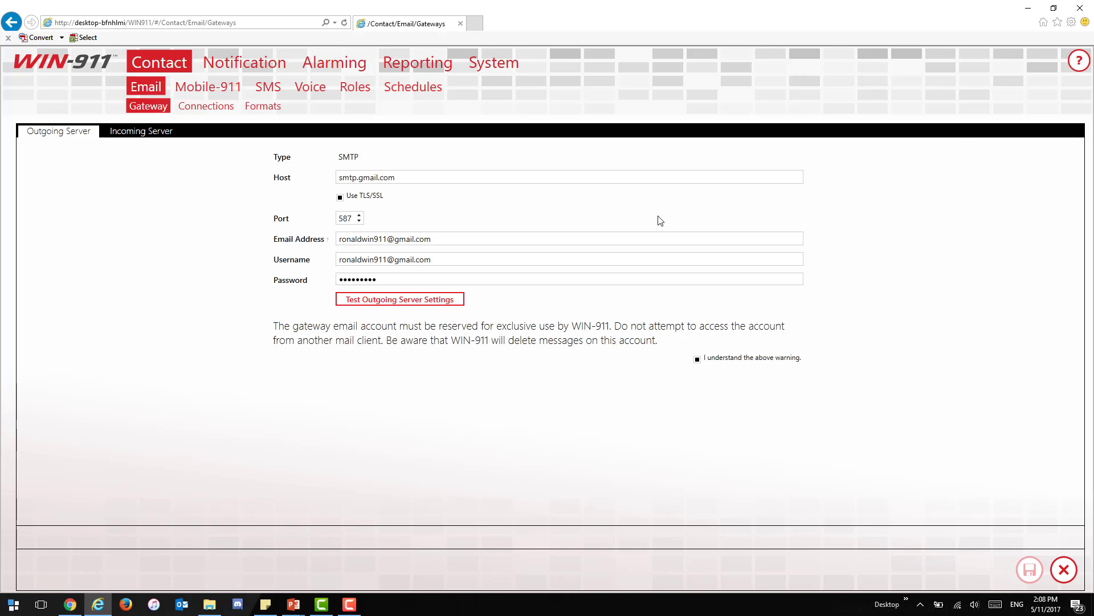
{"action": "left_click", "coordinate": [181, 109]}
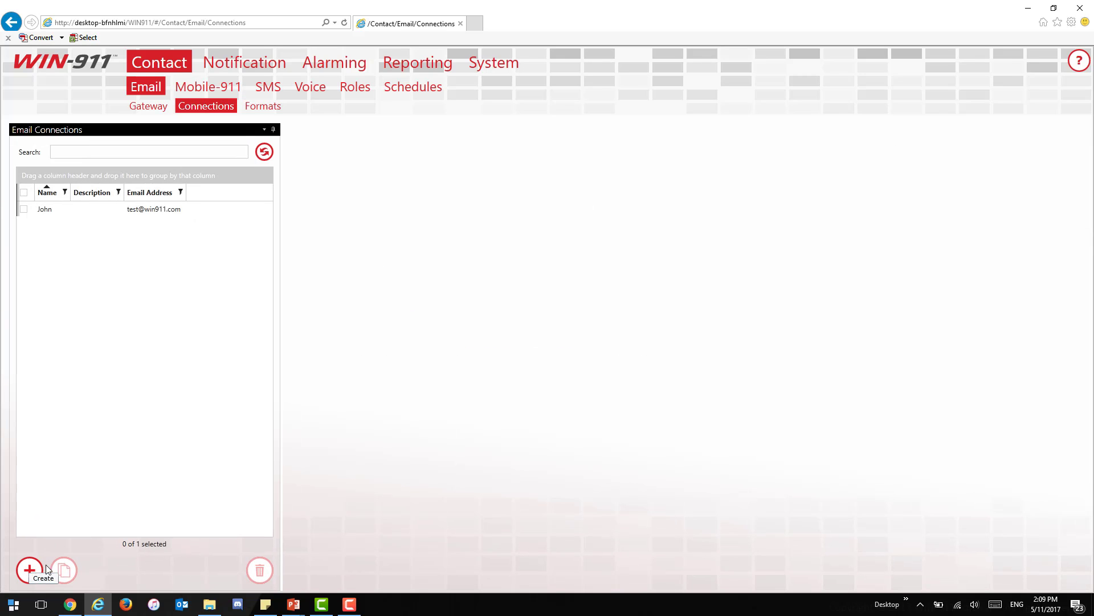
{"action": "left_click", "coordinate": [155, 211]}
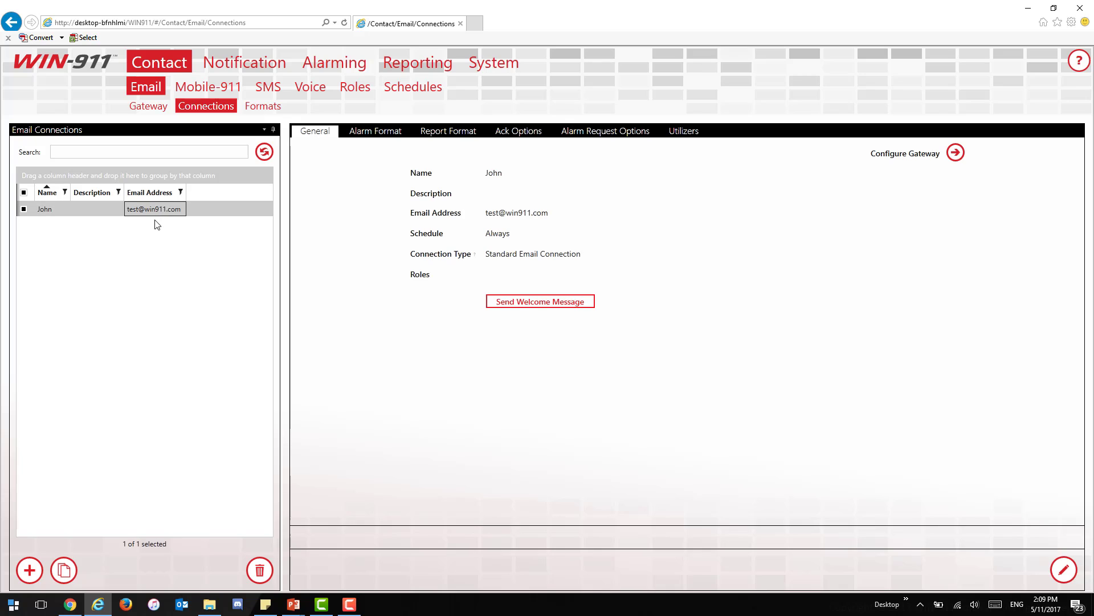
Step: Create a connection with the contact's name, a short description, their e-mail address and schedule Always
{"action": "left_click", "coordinate": [29, 570]}
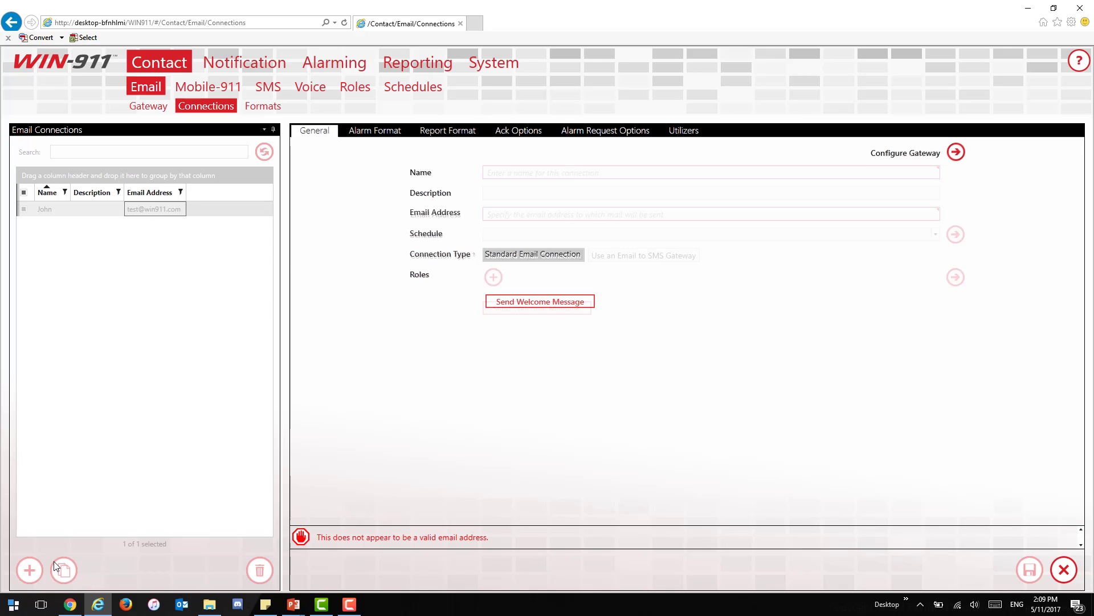
{"action": "left_click", "coordinate": [523, 170]}
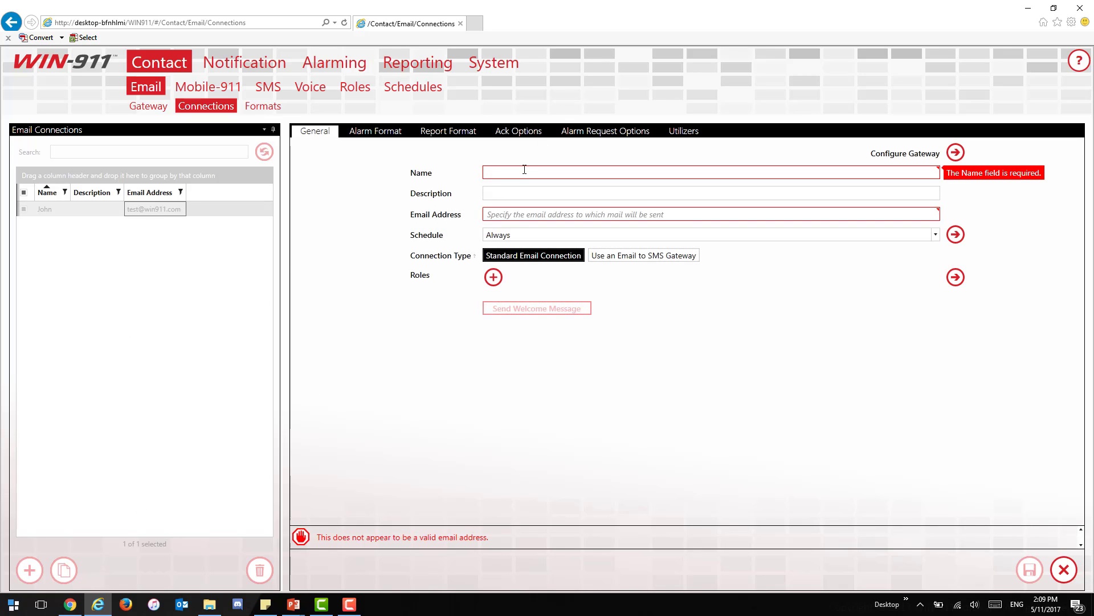
{"action": "type", "text": "Mike"}
{"action": "key", "text": "Tab"}
{"action": "type", "text": "mikes email"}
{"action": "key", "text": "Tab"}
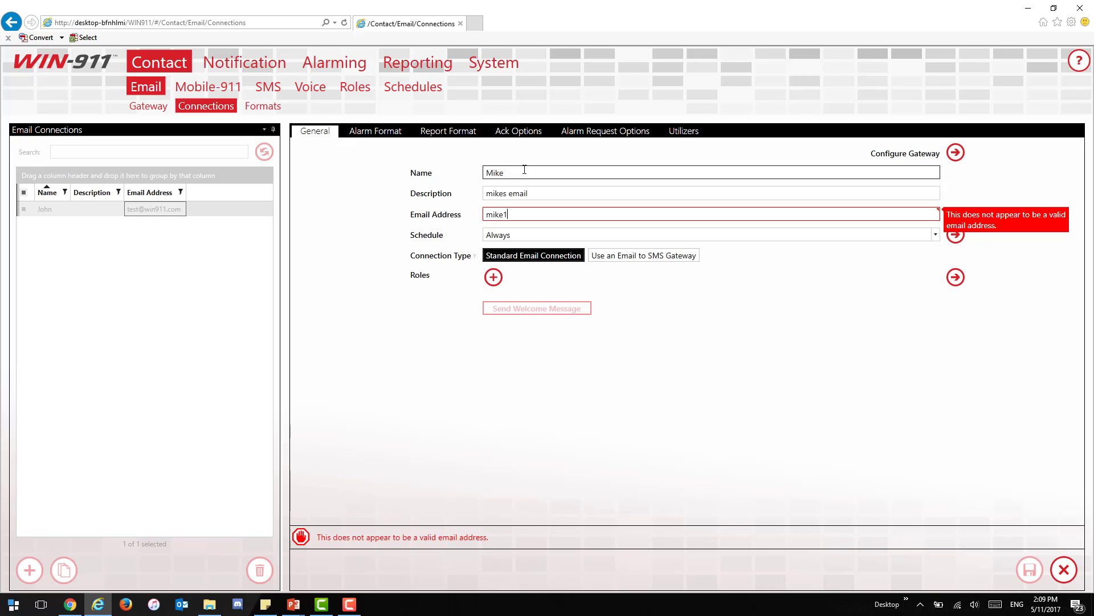
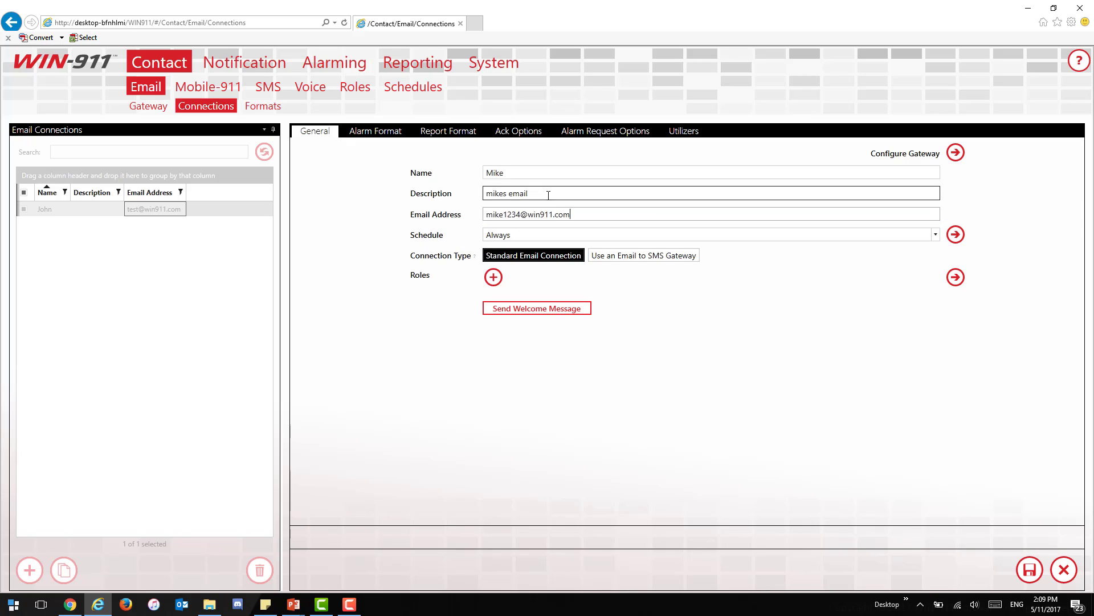
{"action": "left_click", "coordinate": [936, 236]}
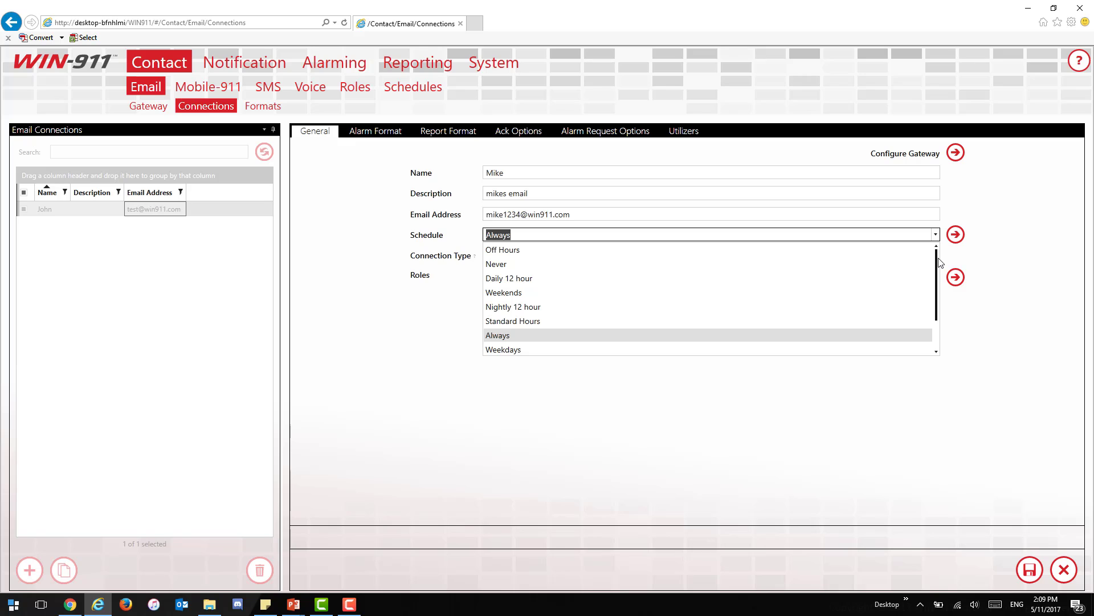
{"action": "left_click_drag", "start_coordinate": [938, 268], "coordinate": [935, 253]}
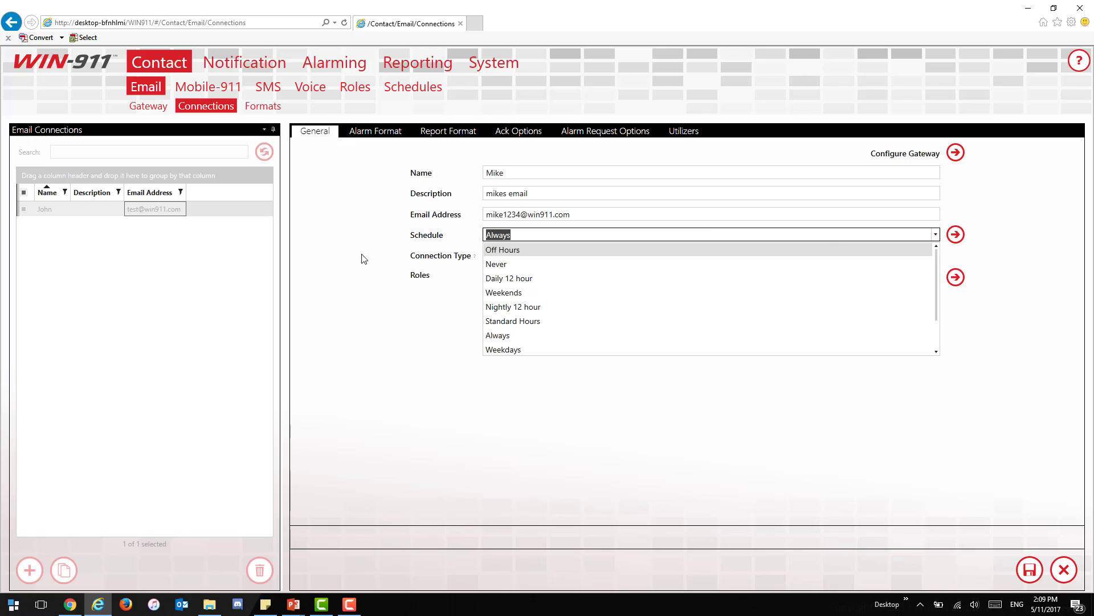
{"action": "left_click", "coordinate": [389, 419]}
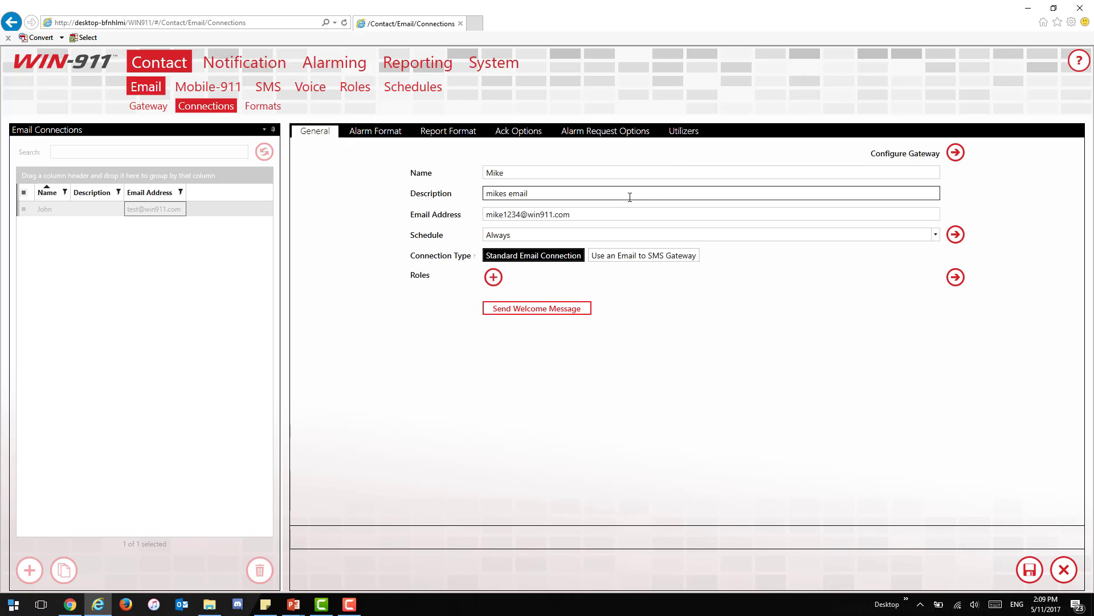
{"action": "triple_click", "coordinate": [584, 214]}
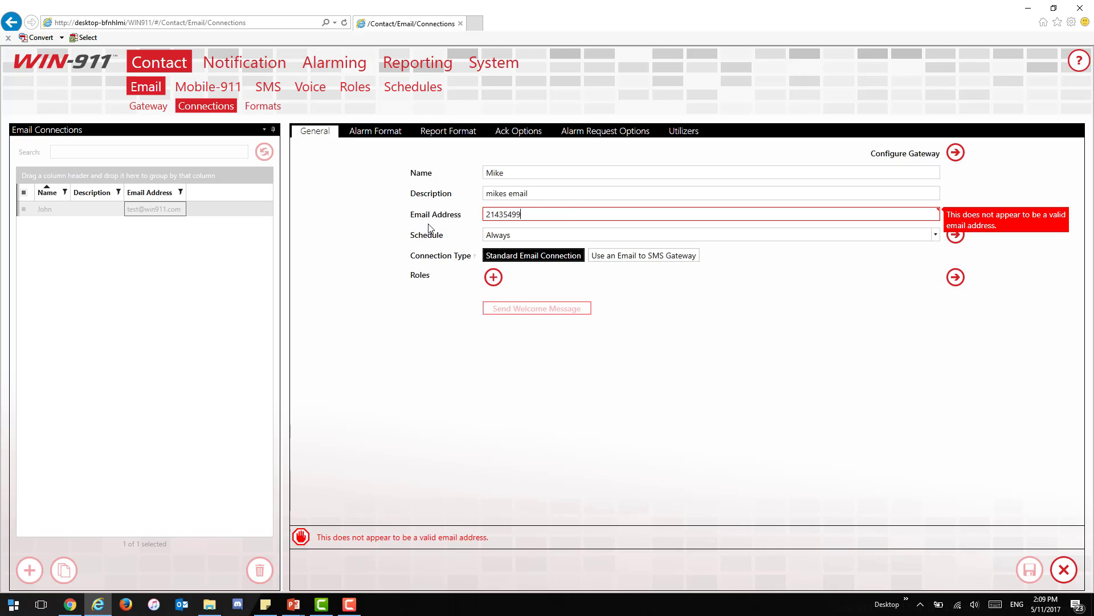
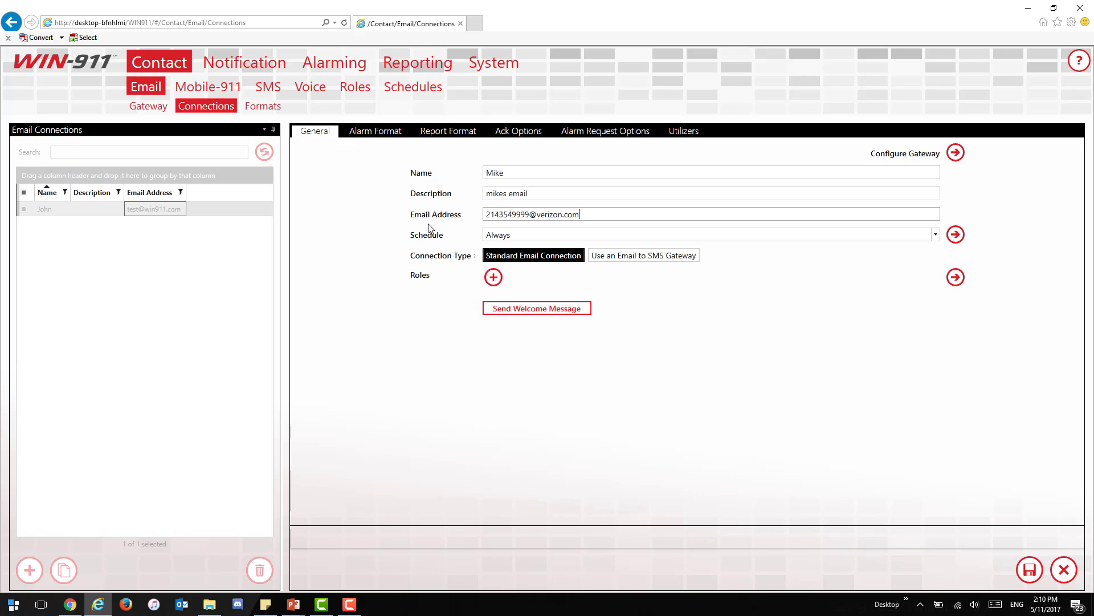
{"action": "left_click", "coordinate": [621, 255]}
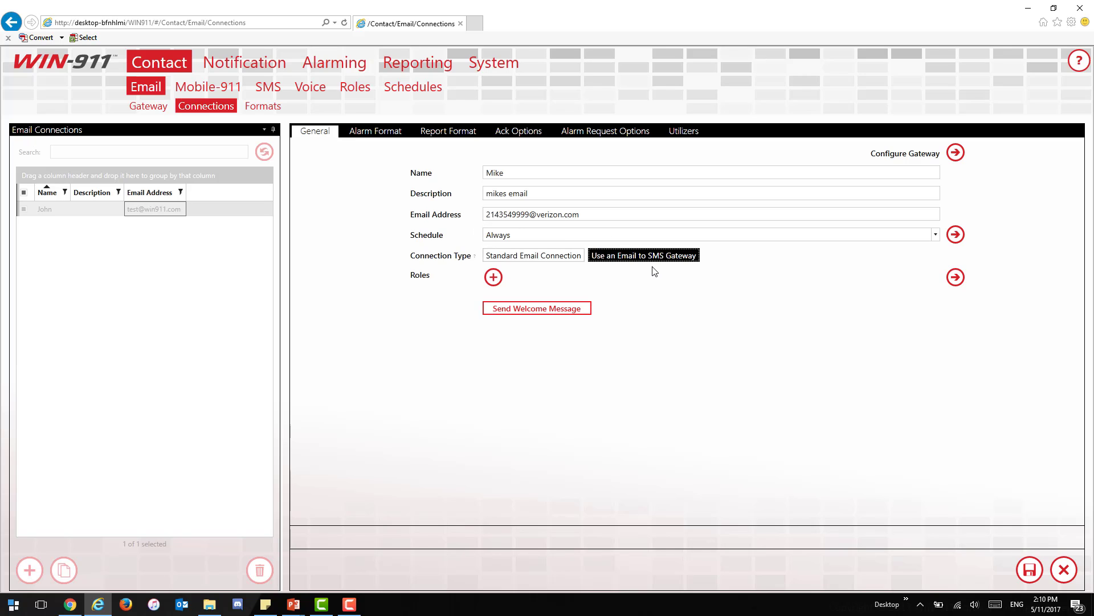
{"action": "left_click", "coordinate": [501, 217]}
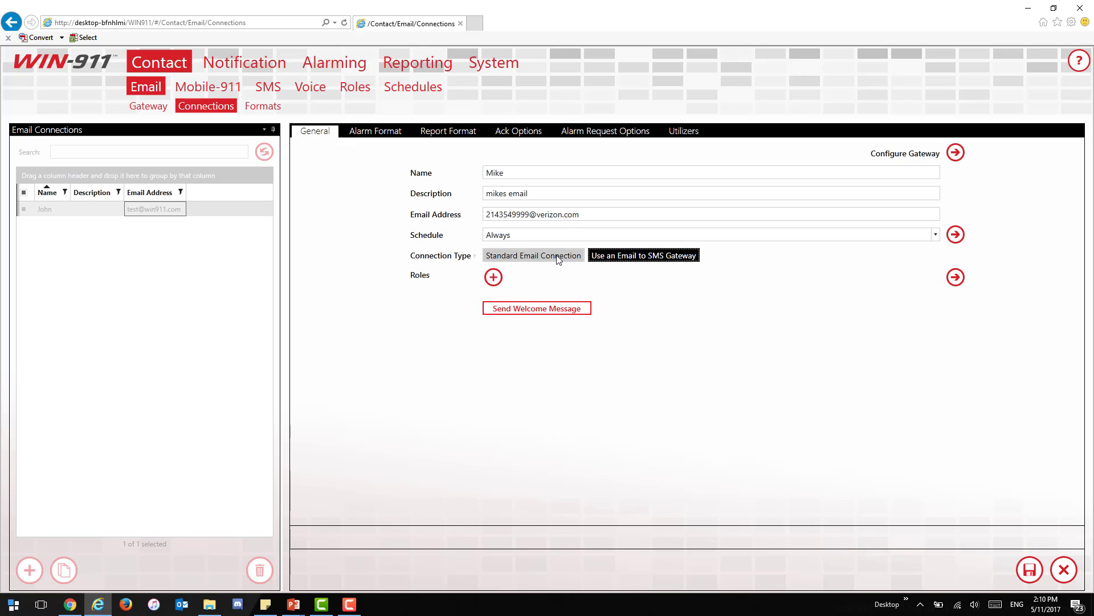
{"action": "left_click", "coordinate": [534, 255]}
{"action": "left_click_drag", "start_coordinate": [596, 212], "coordinate": [419, 211]}
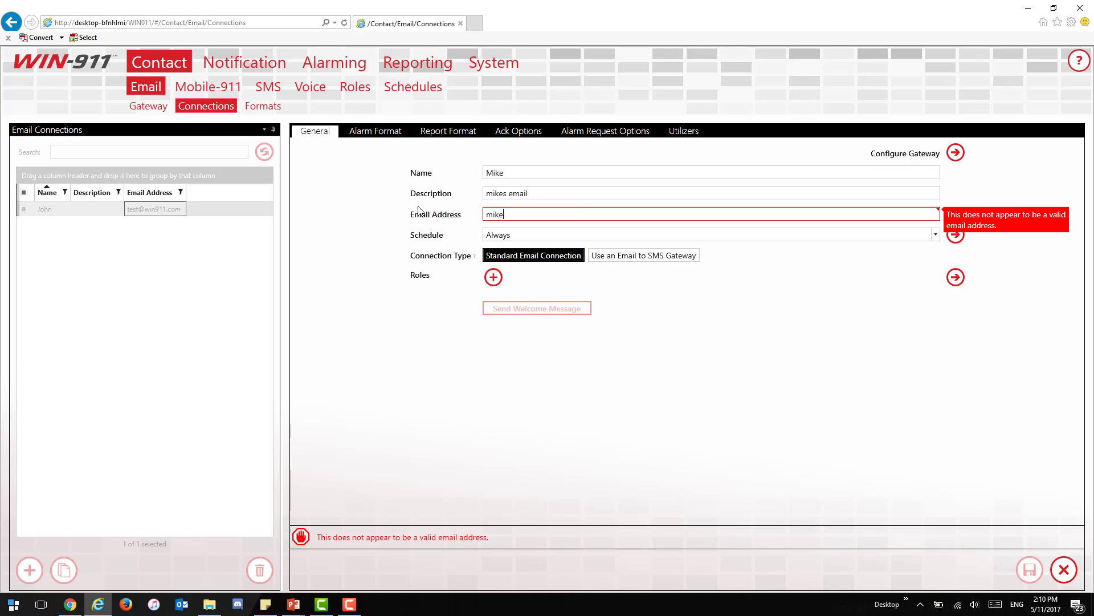
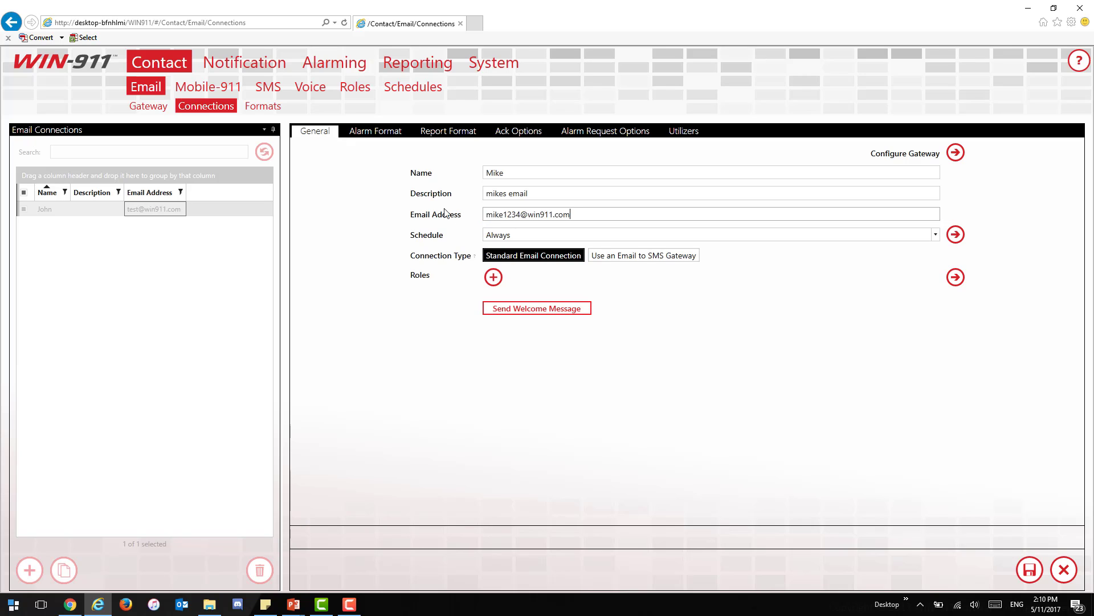
Step: Give the new connection the Managers role, then briefly check the Gmail welcome email
{"action": "left_click", "coordinate": [507, 234]}
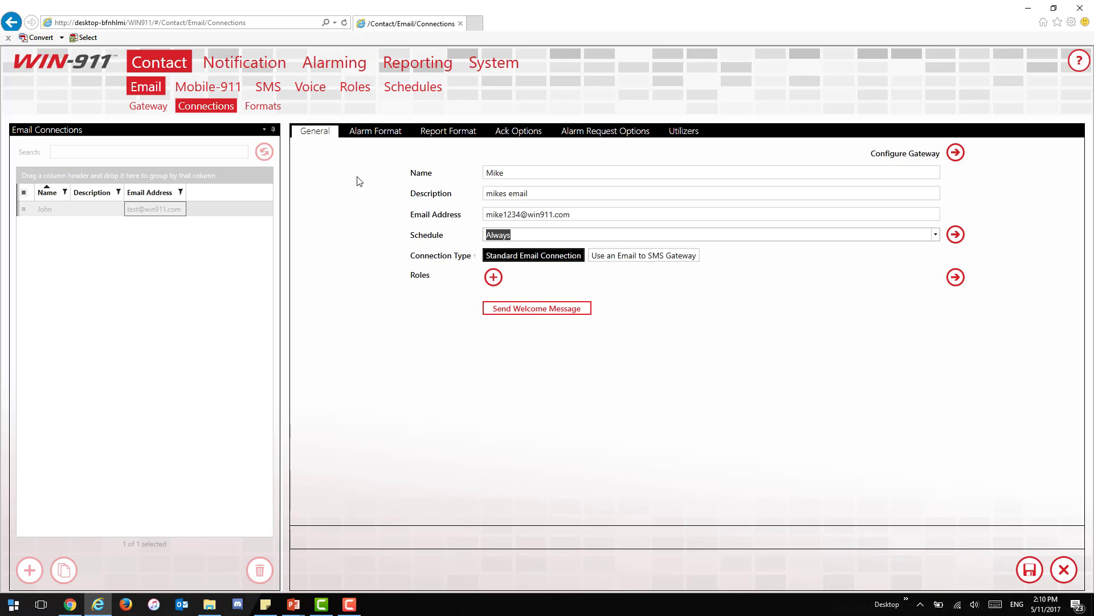
{"action": "left_click", "coordinate": [142, 91]}
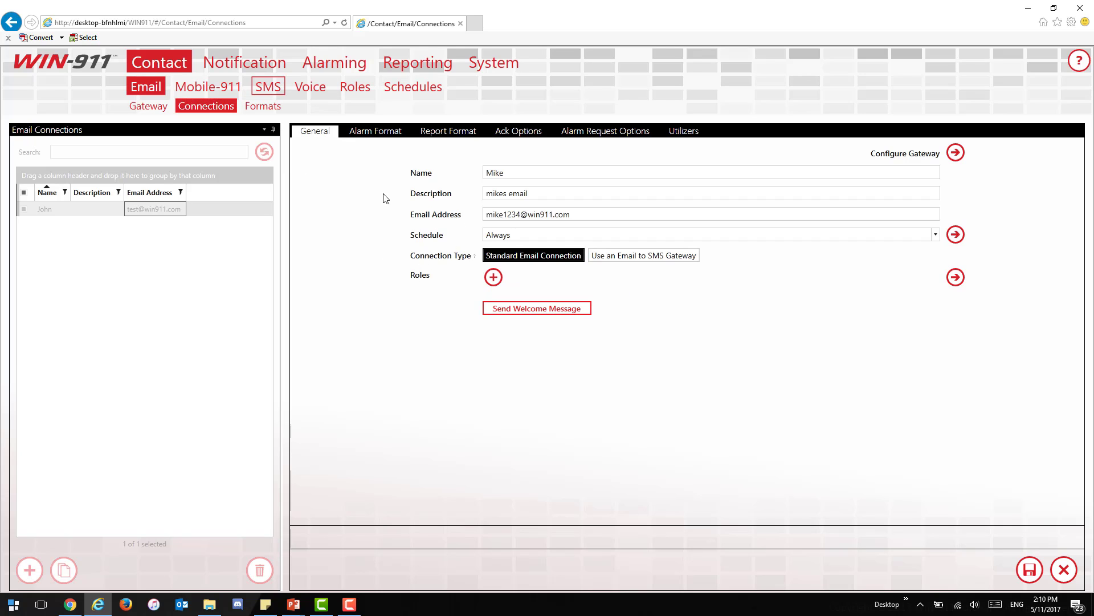
{"action": "left_click", "coordinate": [492, 277]}
{"action": "left_click", "coordinate": [422, 297]}
{"action": "left_click", "coordinate": [647, 415]}
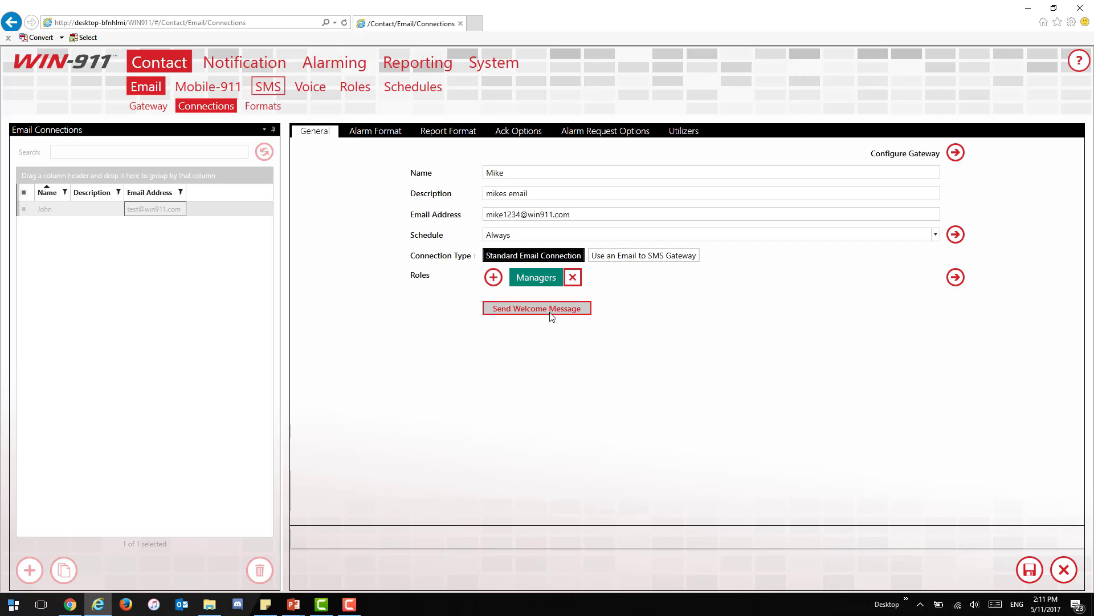
{"action": "left_click", "coordinate": [70, 604]}
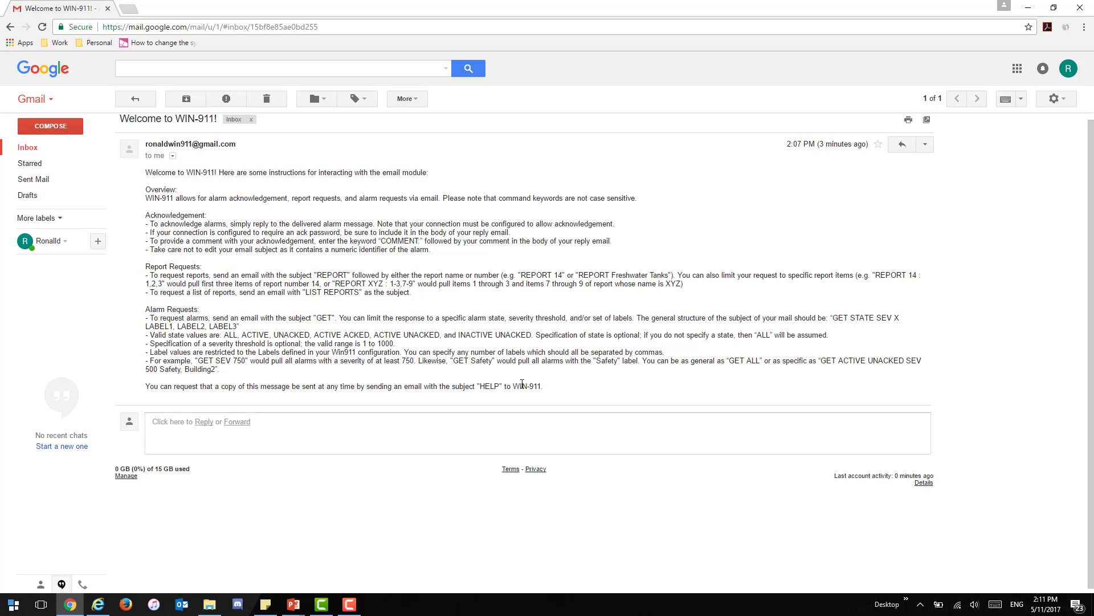
{"action": "left_click", "coordinate": [98, 604]}
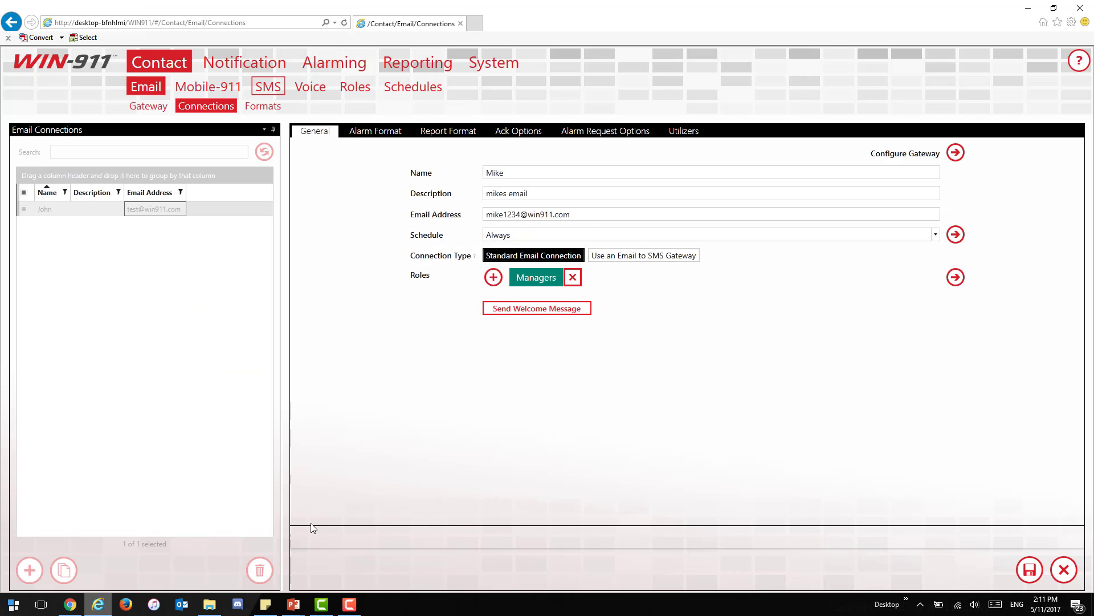
Step: Set the alarm email subject format to Alarm Descriptor
{"action": "left_click", "coordinate": [370, 133]}
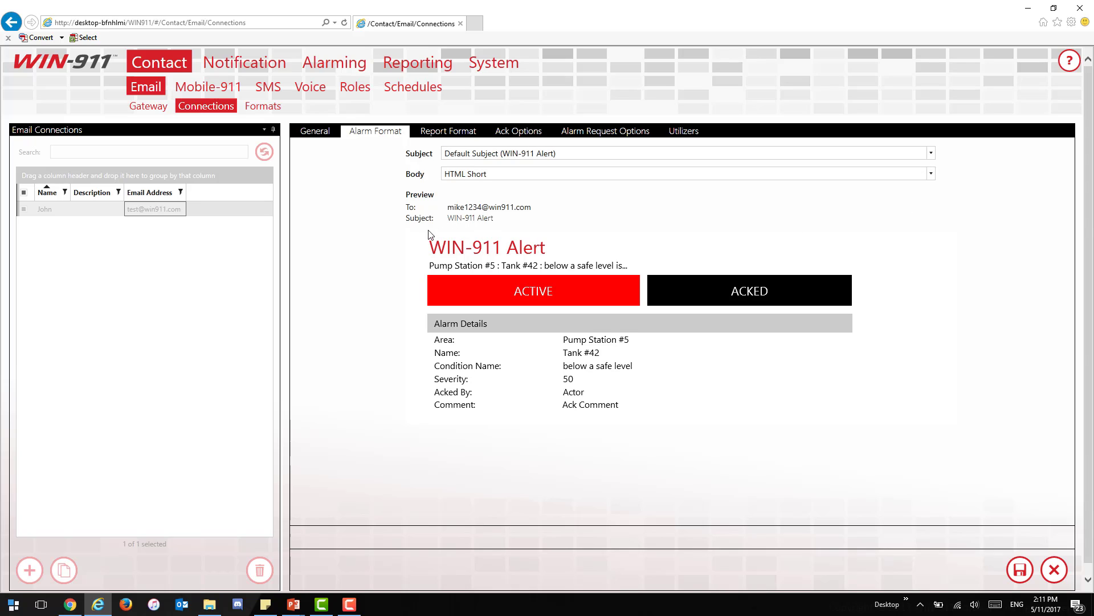
{"action": "left_click", "coordinate": [933, 154]}
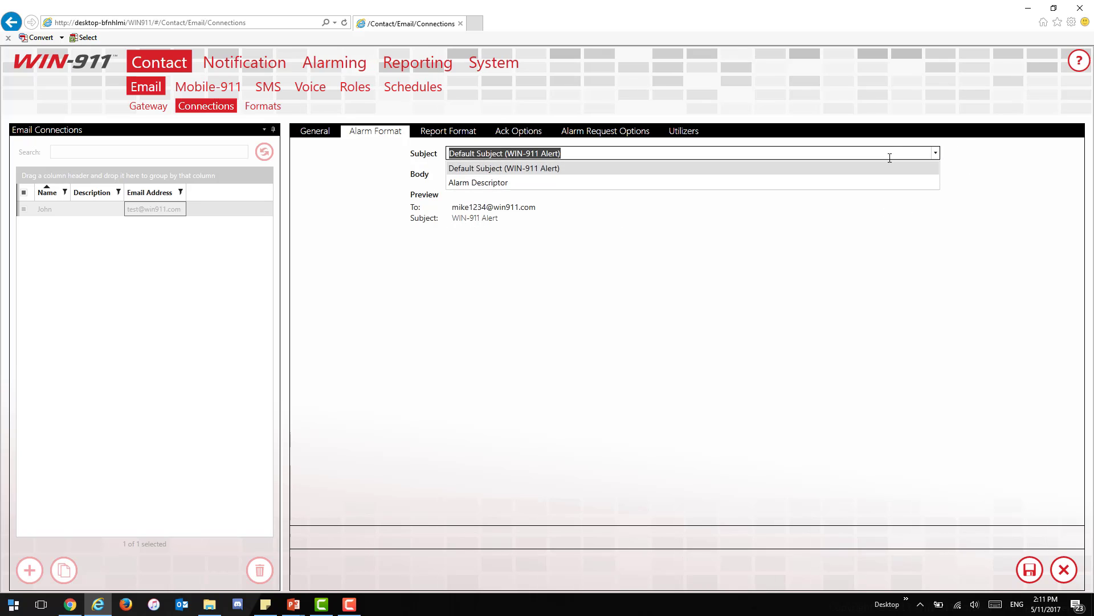
{"action": "left_click", "coordinate": [827, 181]}
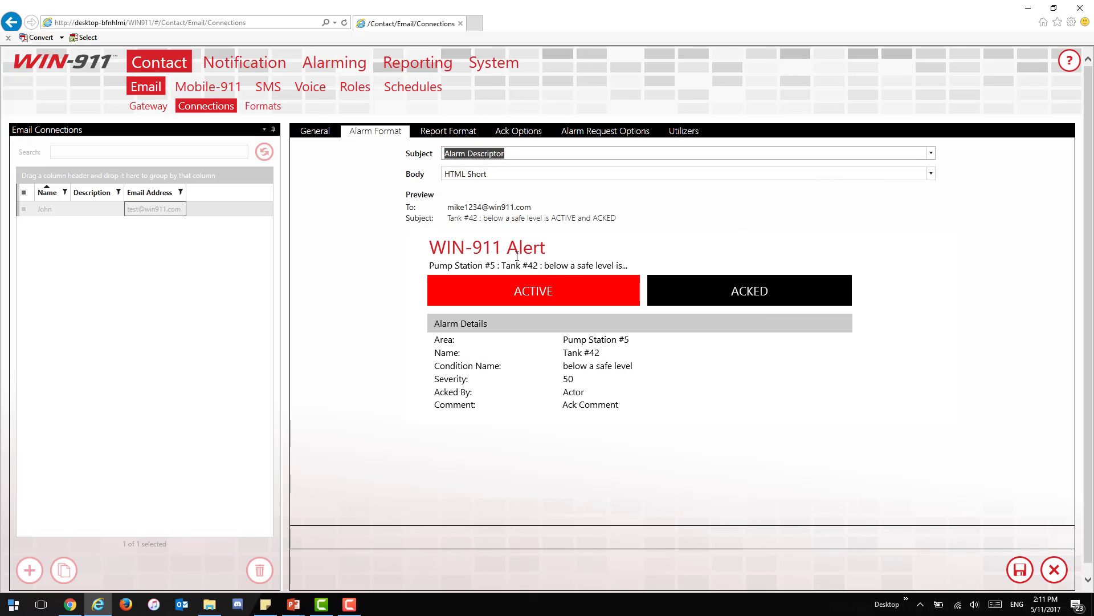
{"action": "left_click", "coordinate": [483, 229]}
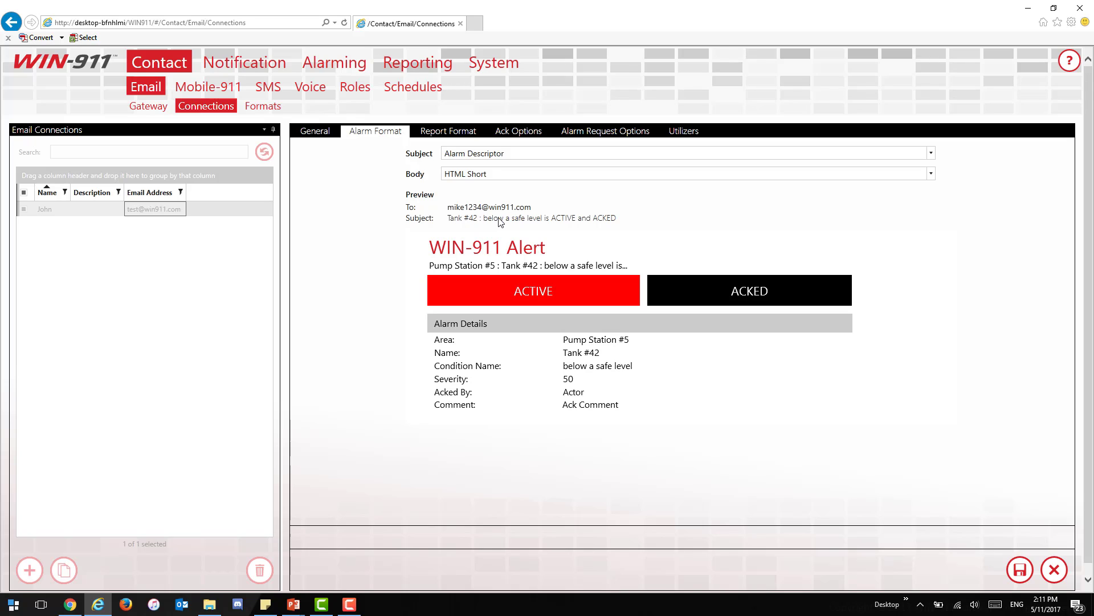
Step: Preview the HTML Long alarm body, then settle on a Text Short body
{"action": "left_click", "coordinate": [931, 174]}
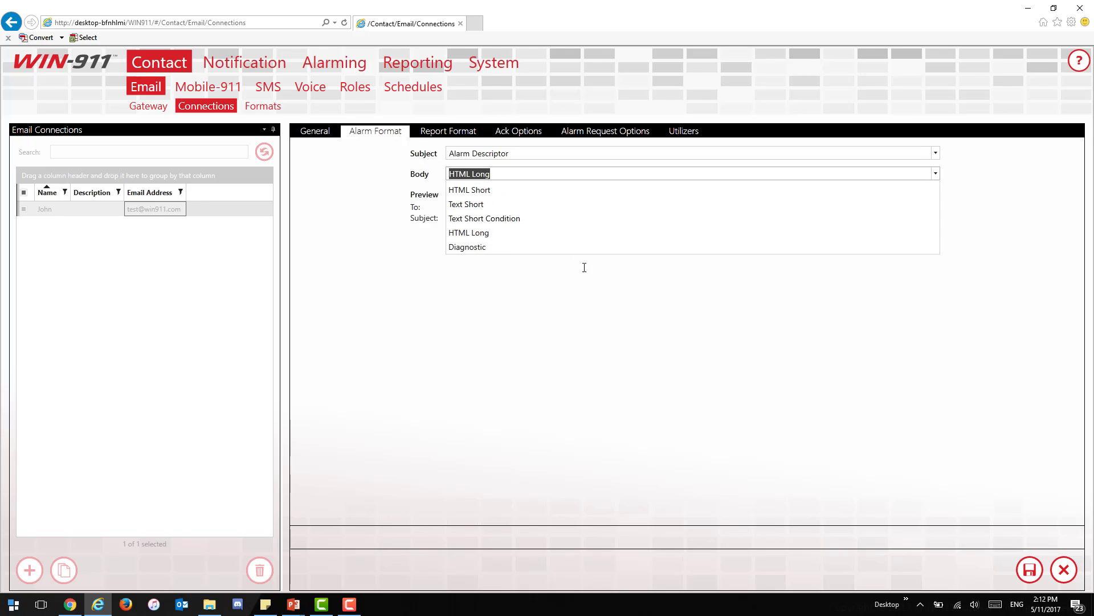
{"action": "left_click", "coordinate": [583, 263]}
{"action": "left_click", "coordinate": [934, 361]}
{"action": "scroll", "coordinate": [935, 362], "scroll_direction": "down", "scroll_amount": 3}
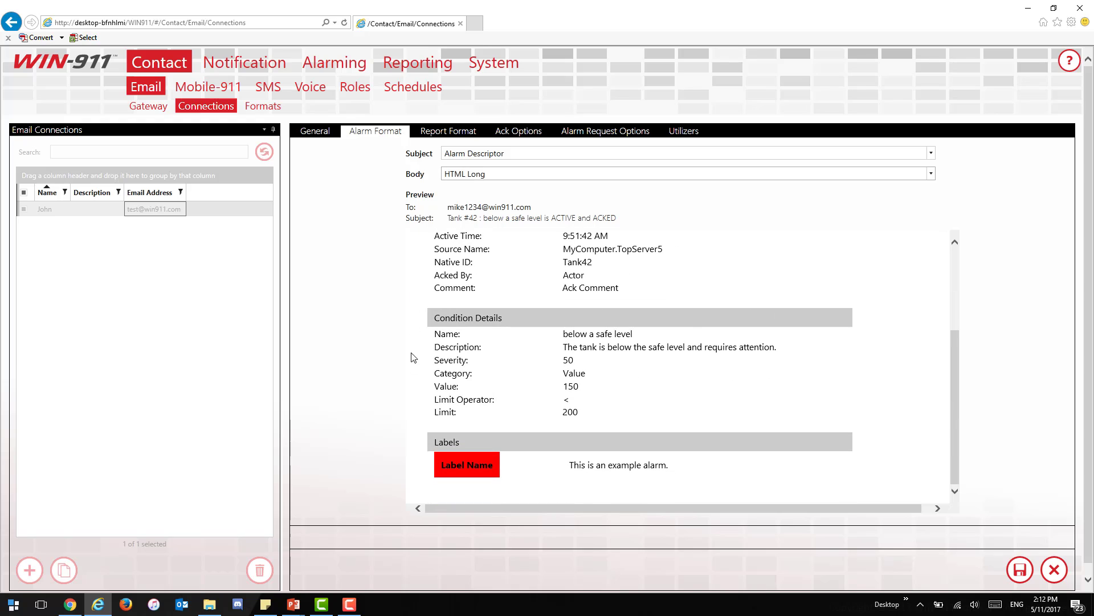
{"action": "scroll", "coordinate": [775, 365], "scroll_direction": "up", "scroll_amount": 3}
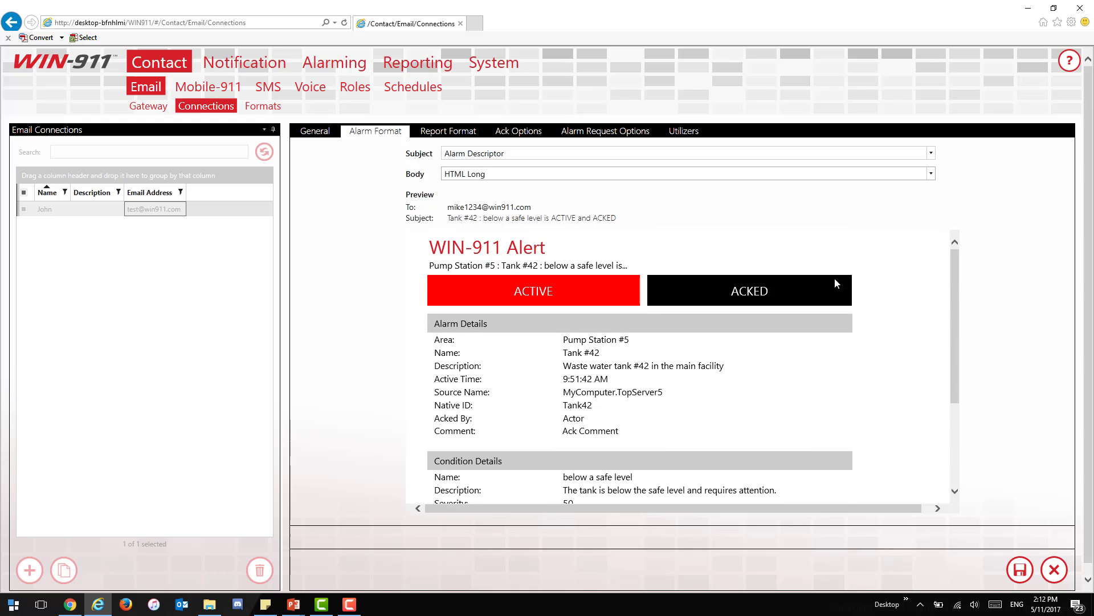
{"action": "left_click", "coordinate": [931, 175]}
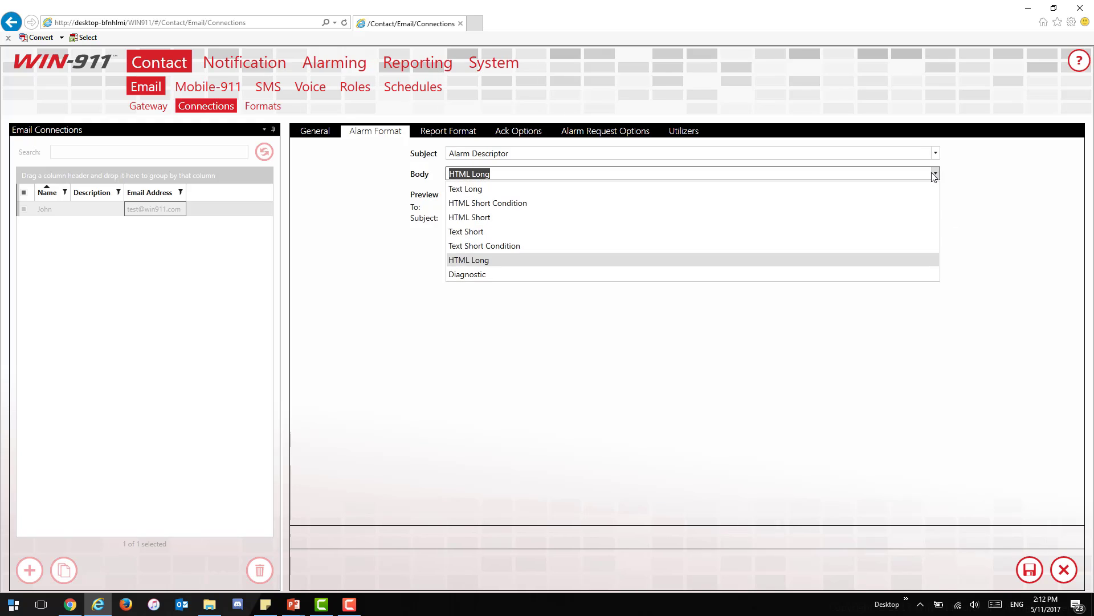
{"action": "left_click", "coordinate": [811, 232]}
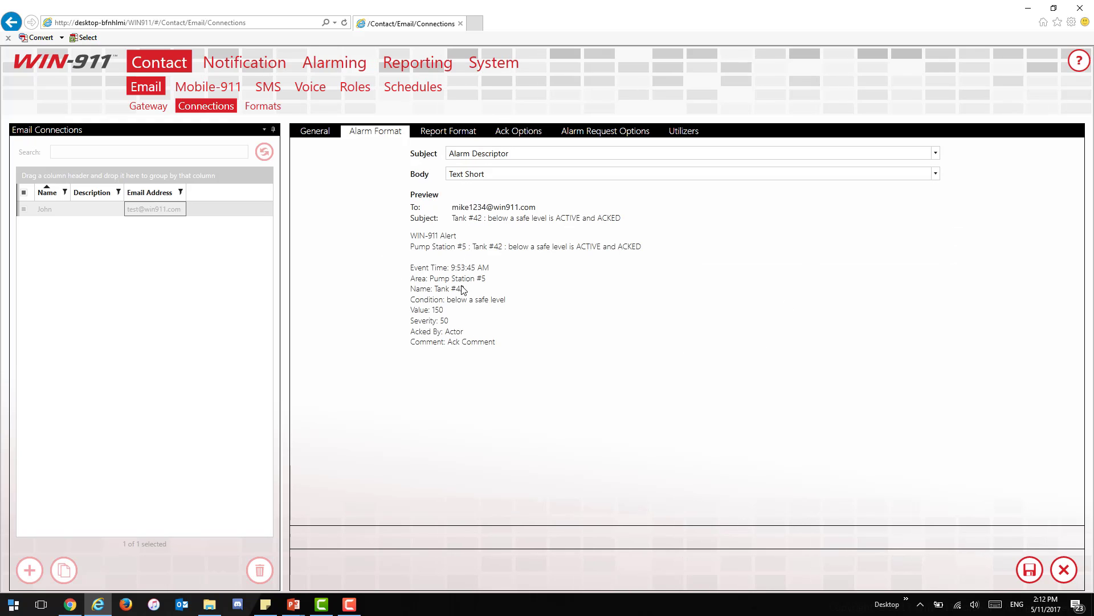
{"action": "left_click", "coordinate": [935, 174]}
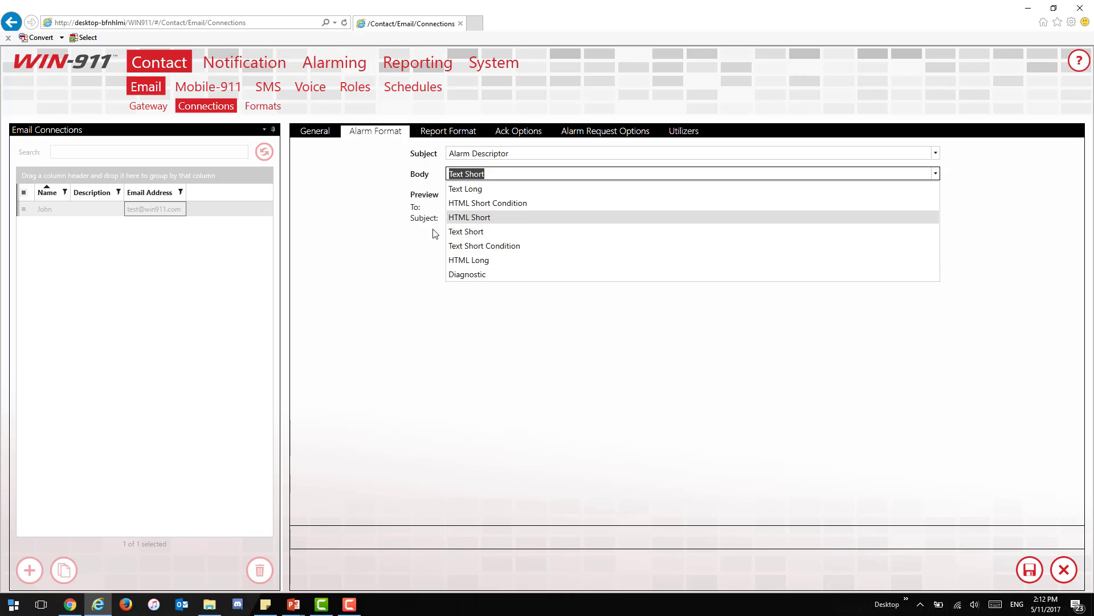
{"action": "left_click", "coordinate": [395, 242]}
{"action": "left_click", "coordinate": [455, 136]}
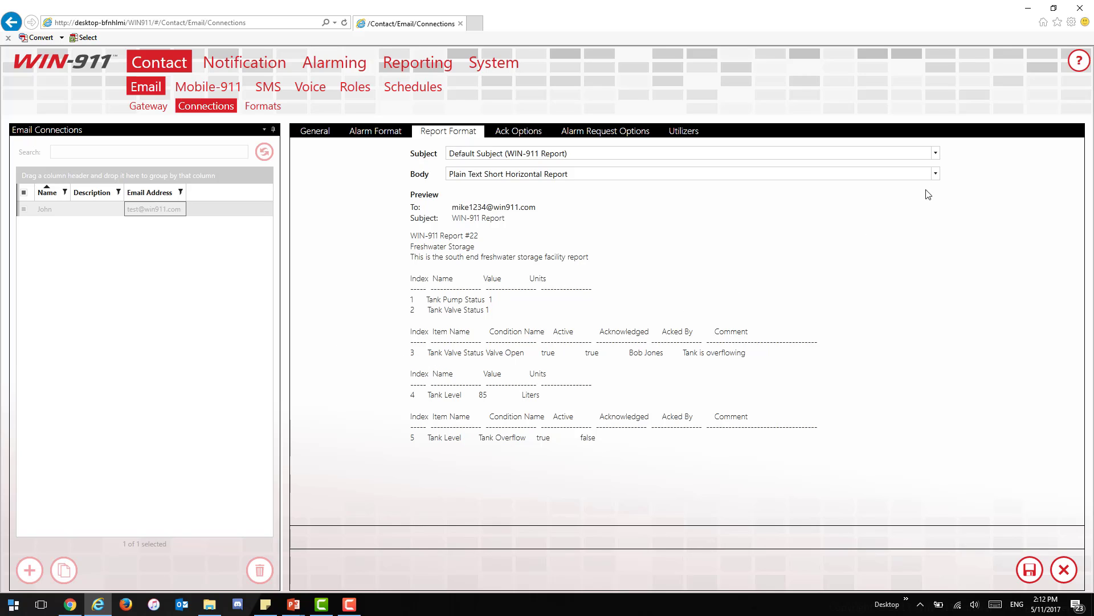
Step: Give report emails the Report Descriptor subject and a Plain Text Long Vertical Report body
{"action": "left_click", "coordinate": [684, 154]}
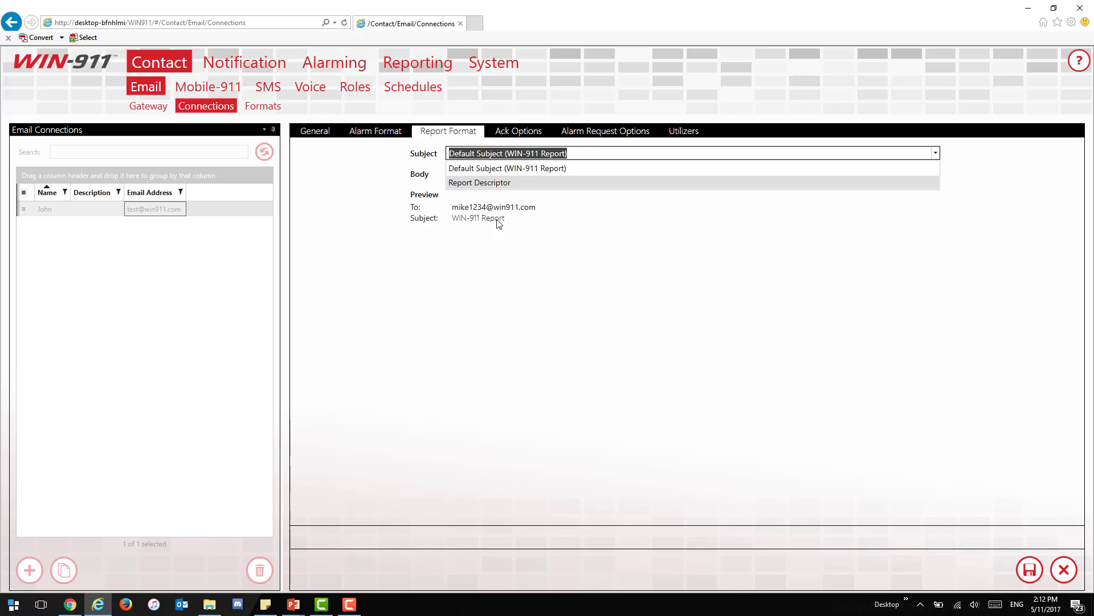
{"action": "left_click", "coordinate": [502, 184]}
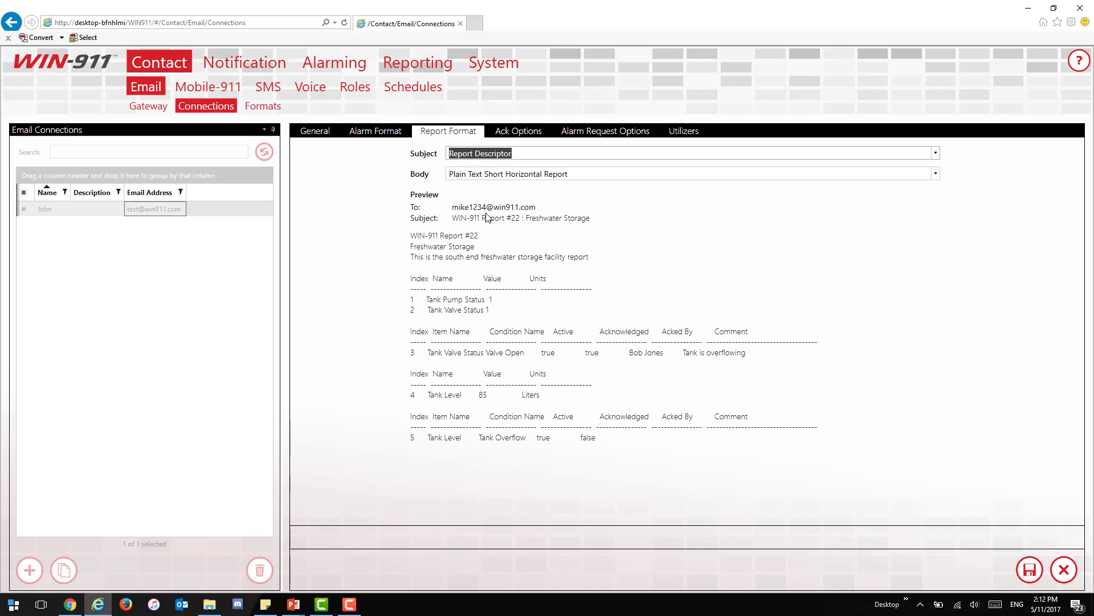
{"action": "left_click", "coordinate": [936, 174]}
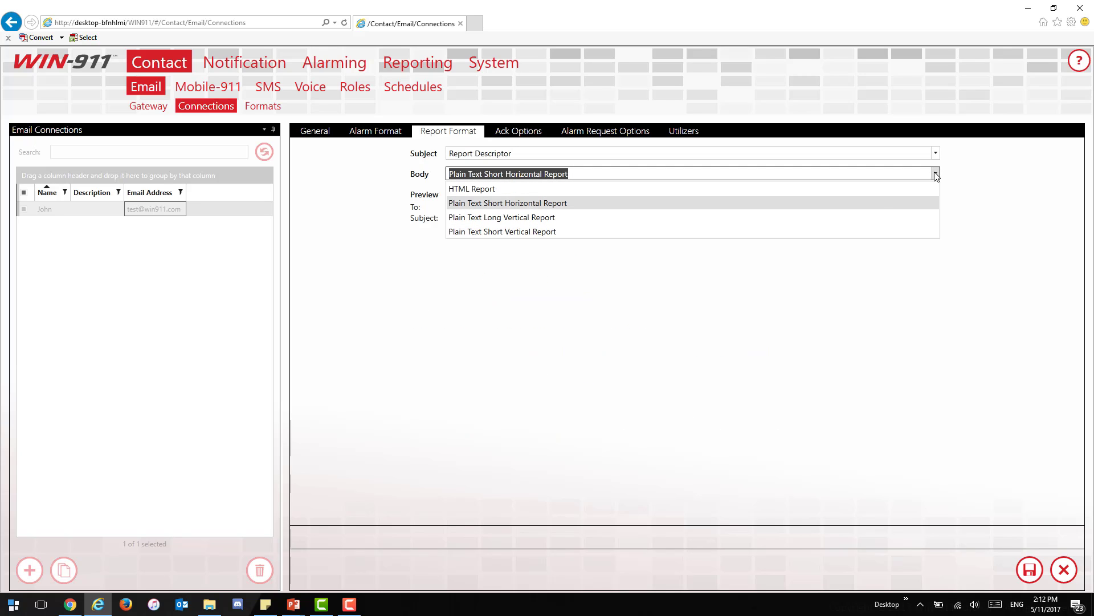
{"action": "left_click", "coordinate": [883, 188]}
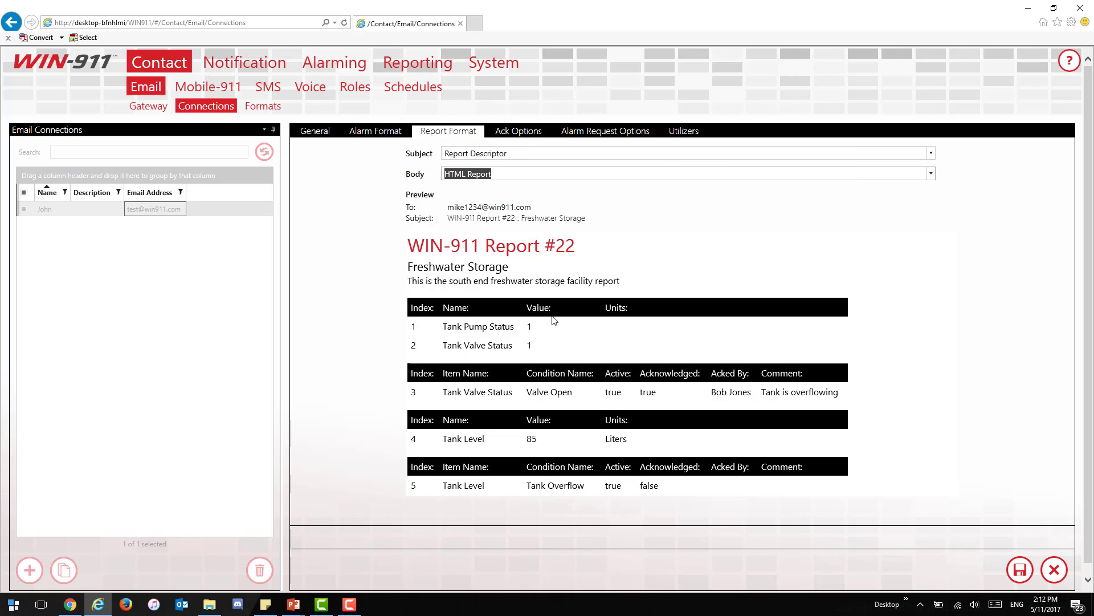
{"action": "scroll", "coordinate": [440, 318], "scroll_direction": "down", "scroll_amount": 1}
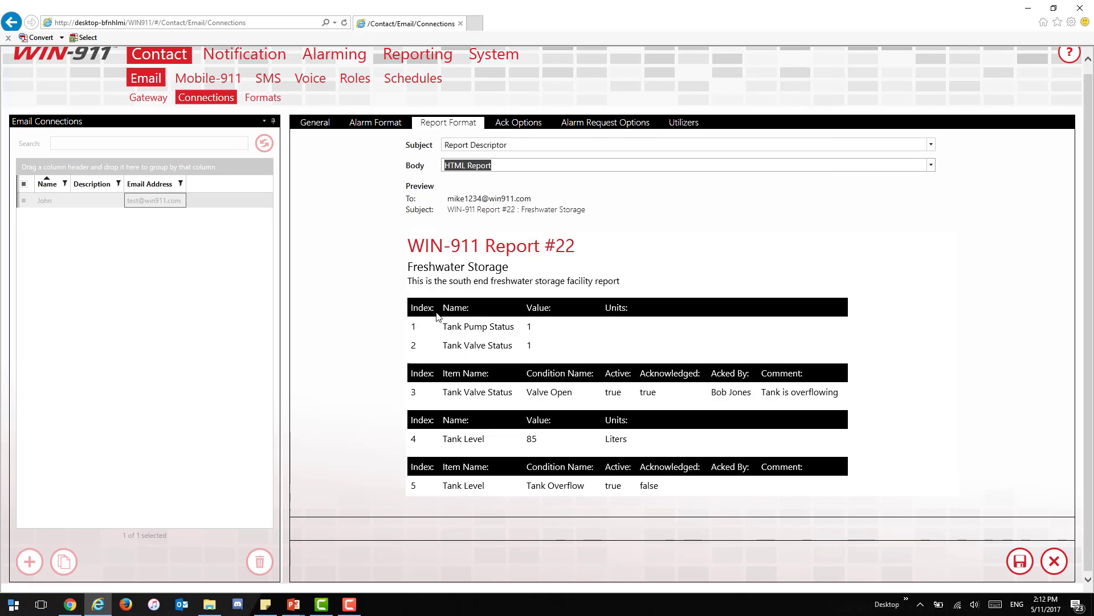
{"action": "left_click", "coordinate": [932, 163]}
{"action": "left_click", "coordinate": [744, 214]}
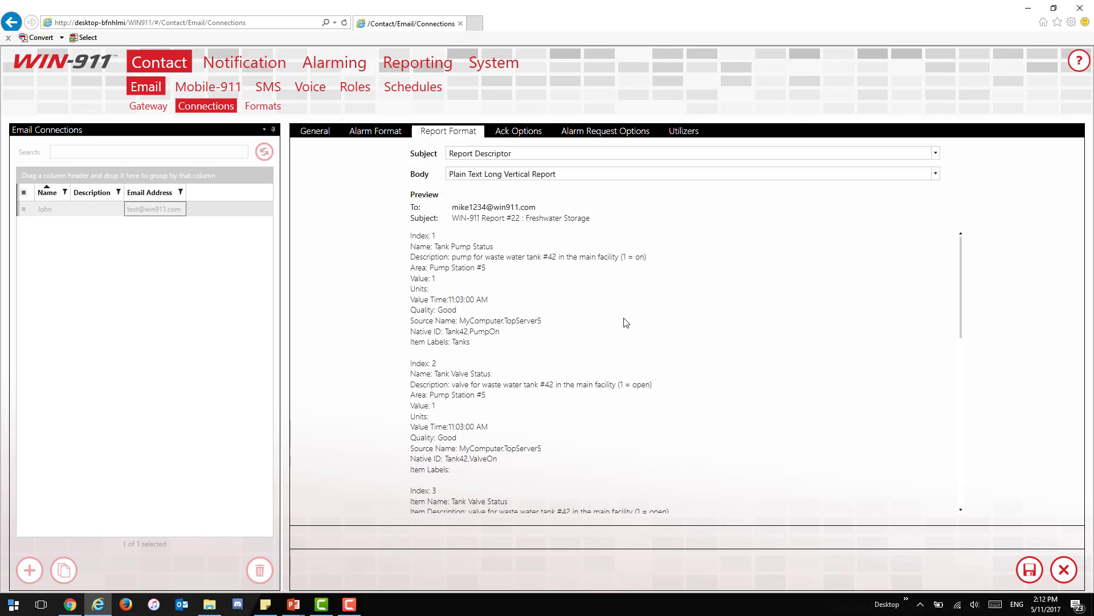
{"action": "scroll", "coordinate": [624, 323], "scroll_direction": "down", "scroll_amount": 5}
{"action": "scroll", "coordinate": [630, 323], "scroll_direction": "down", "scroll_amount": 3}
{"action": "scroll", "coordinate": [630, 324], "scroll_direction": "up", "scroll_amount": 8}
Step: Try Ack on Any Reply and Ack with Password, then set acknowledgement to Do Not Allow
{"action": "left_click", "coordinate": [527, 132]}
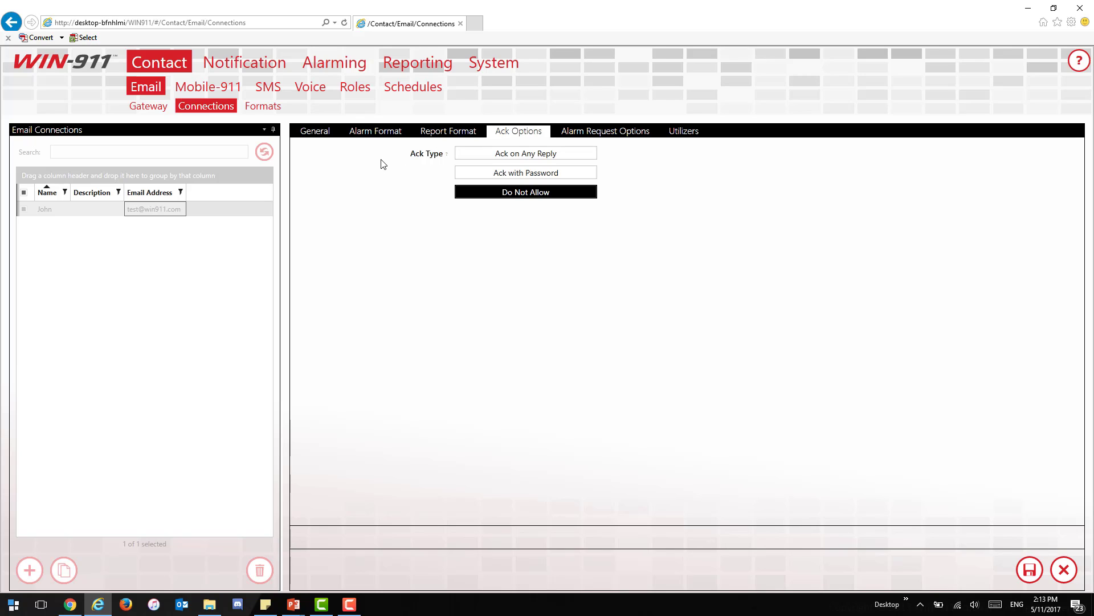
{"action": "left_click", "coordinate": [477, 154]}
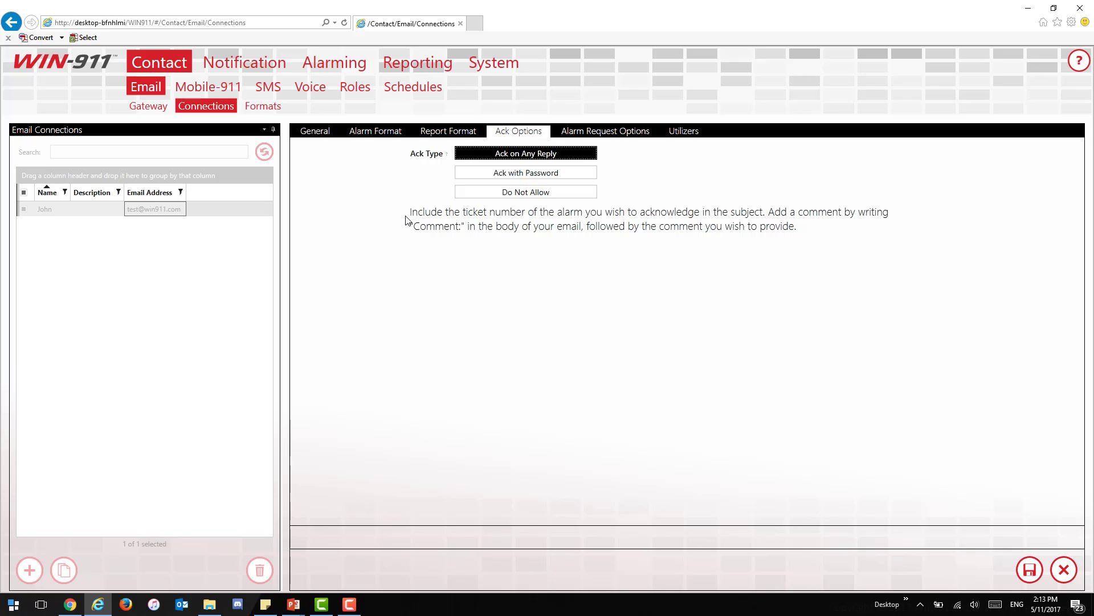
{"action": "left_click", "coordinate": [585, 171]}
{"action": "left_click", "coordinate": [648, 173]}
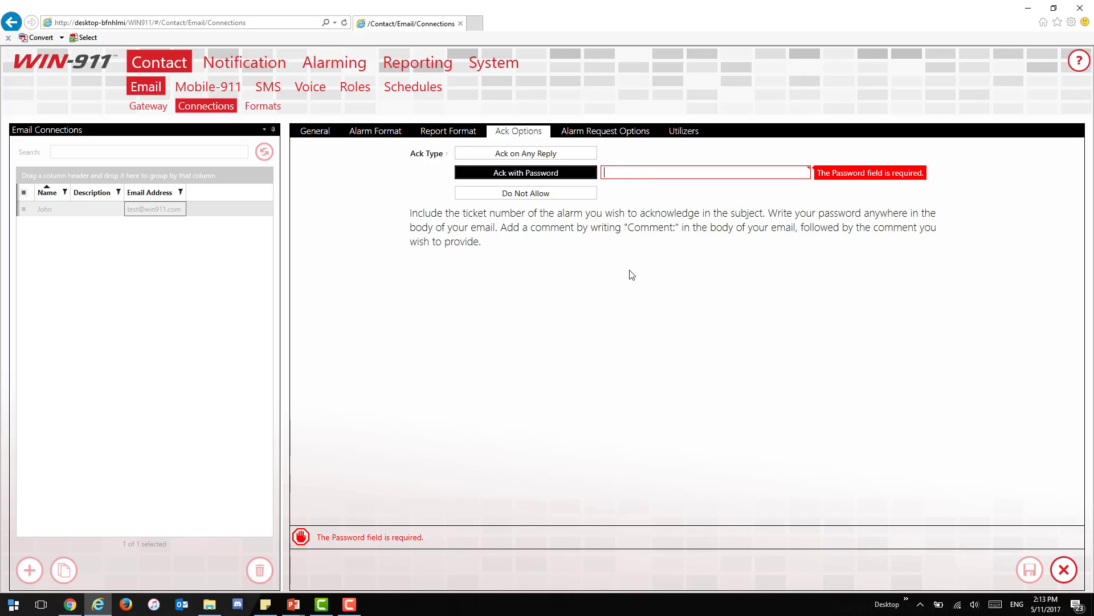
{"action": "left_click", "coordinate": [545, 194]}
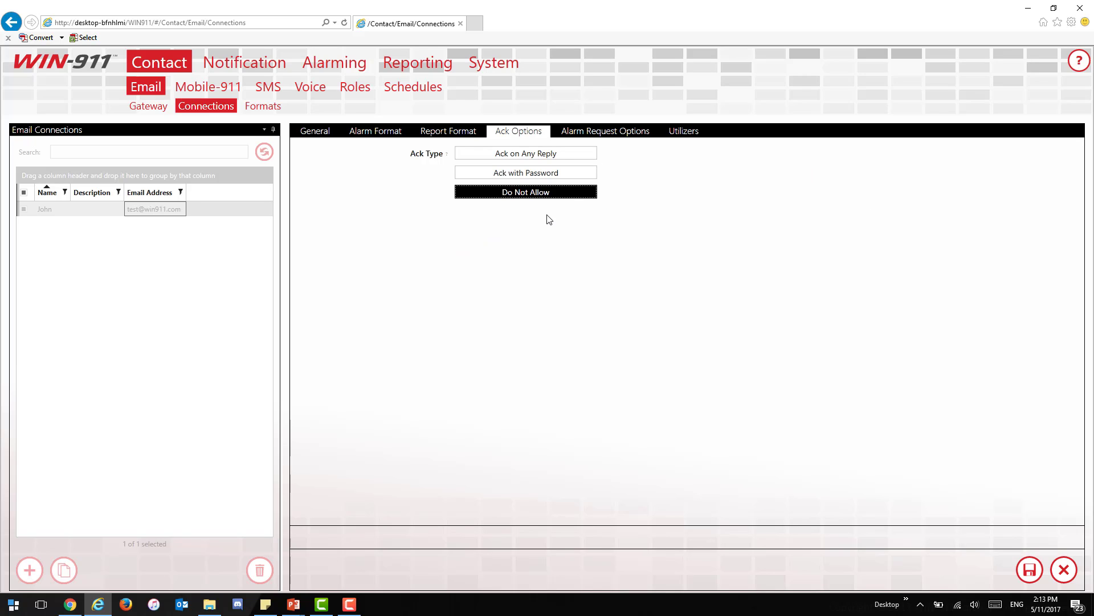
Step: Limit alarm requests to the Specific Labels Safety and Building2
{"action": "left_click", "coordinate": [641, 133]}
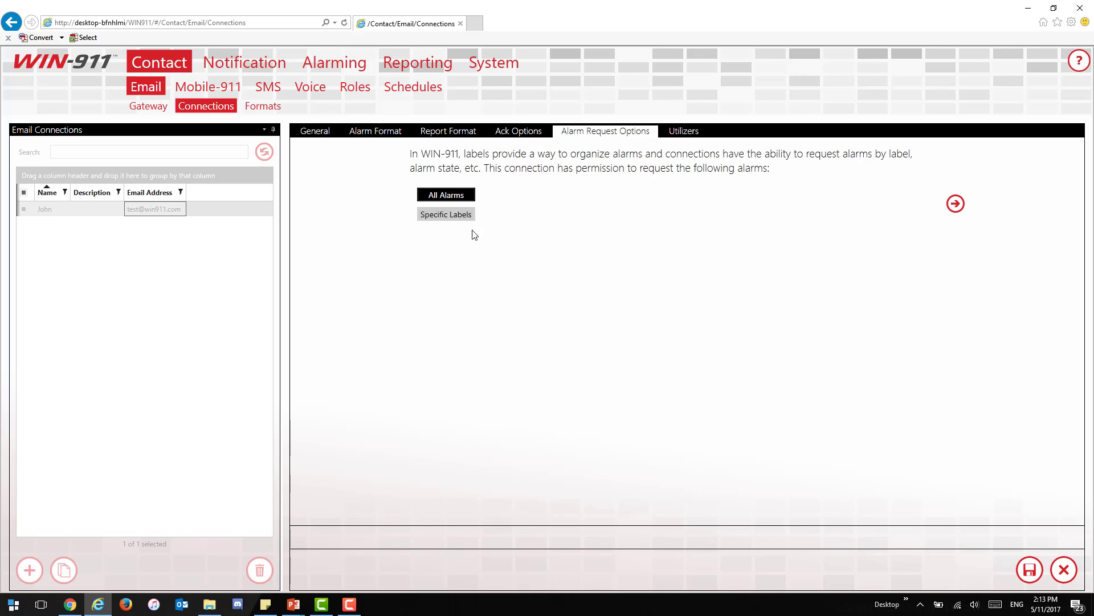
{"action": "left_click", "coordinate": [438, 216]}
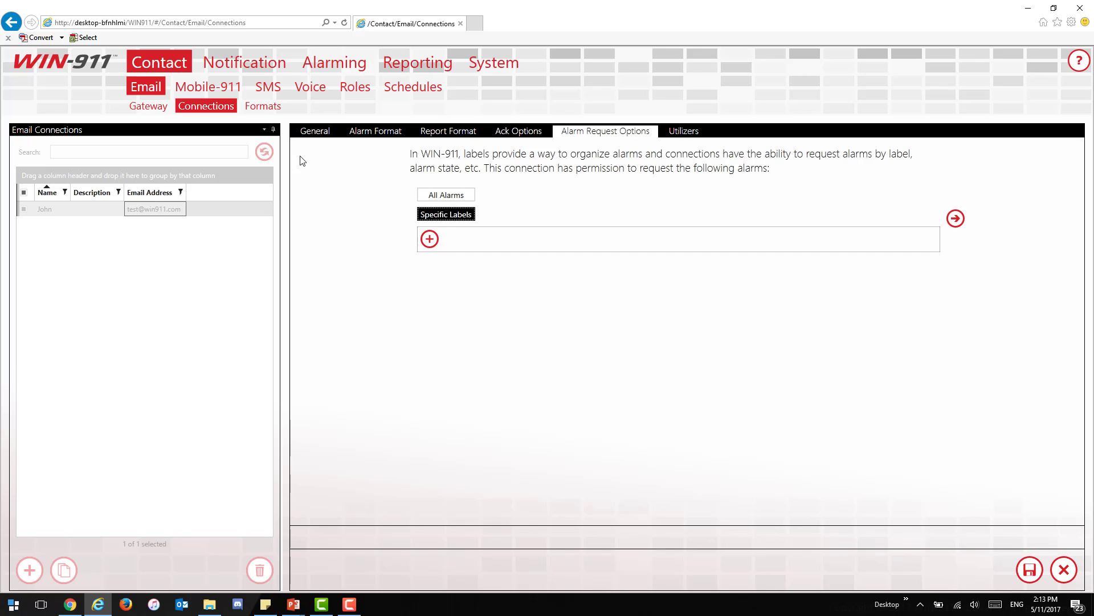
{"action": "left_click", "coordinate": [429, 239]}
{"action": "left_click", "coordinate": [421, 297]}
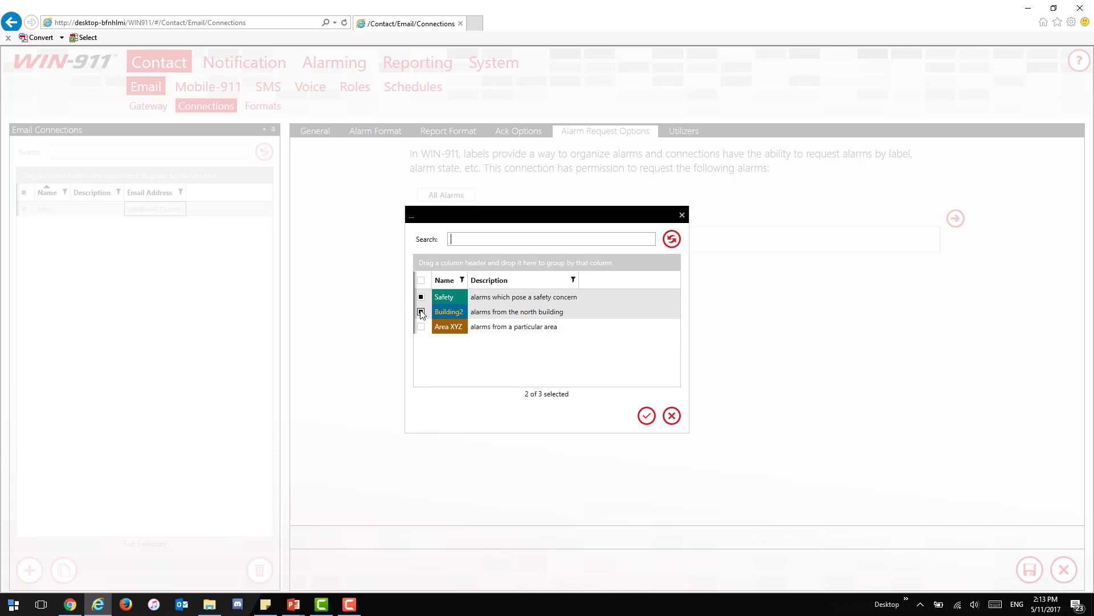
{"action": "left_click", "coordinate": [647, 415]}
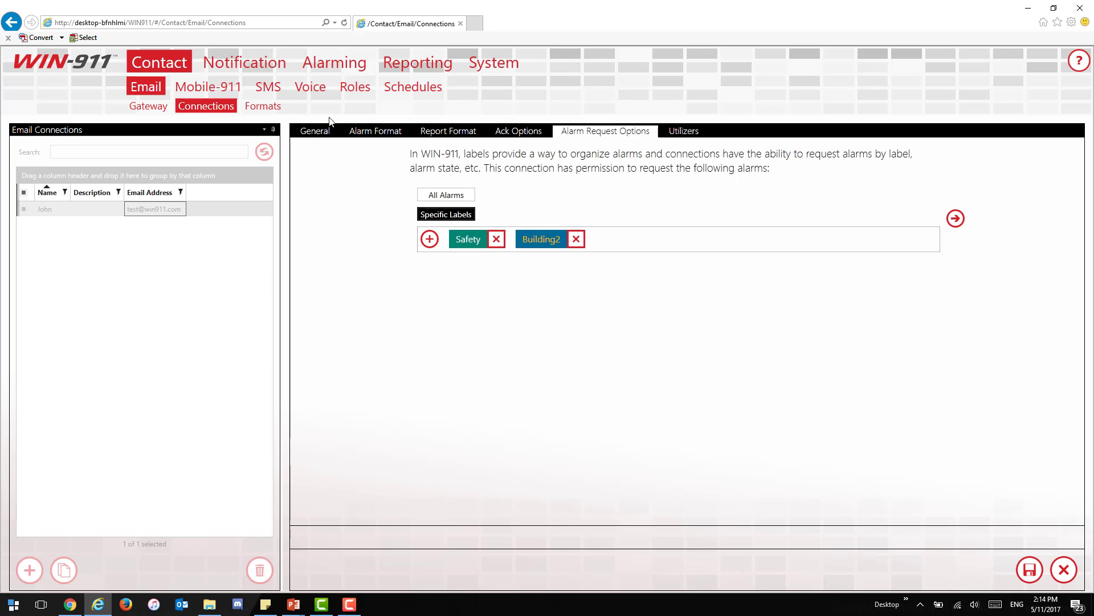
Step: Check the connection's utilizers, then inspect the Alarm Descriptor email template's format and utilizers
{"action": "left_click", "coordinate": [684, 132]}
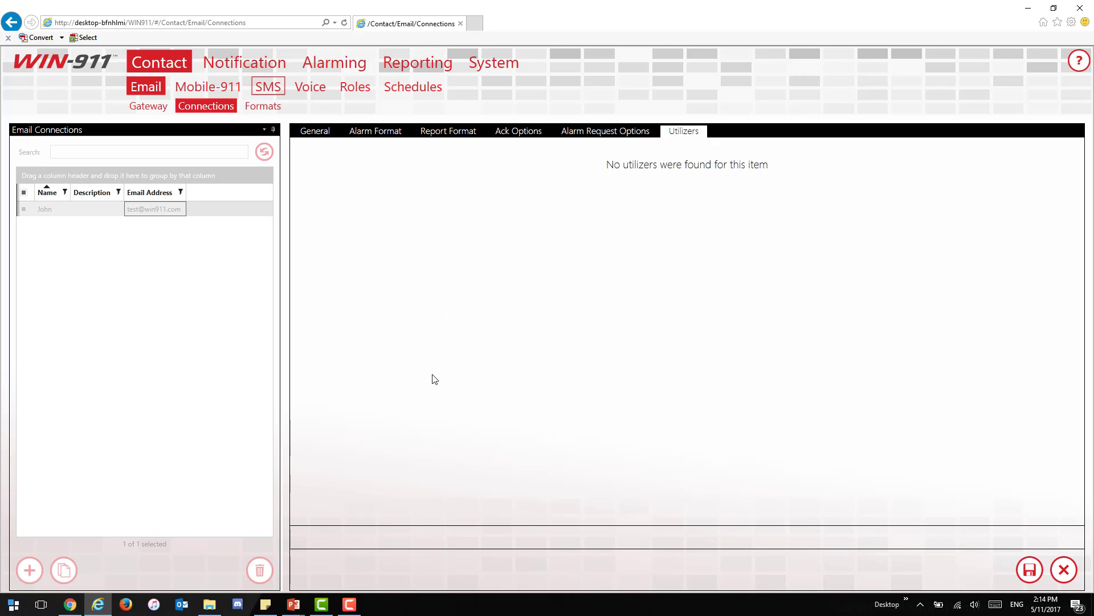
{"action": "left_click", "coordinate": [264, 108]}
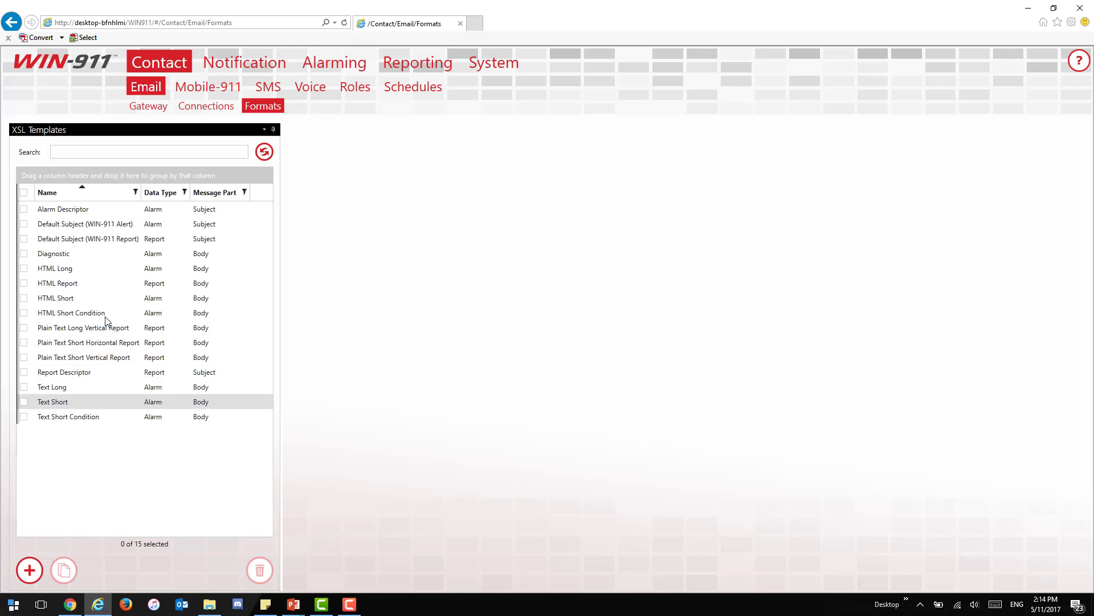
{"action": "left_click", "coordinate": [96, 214]}
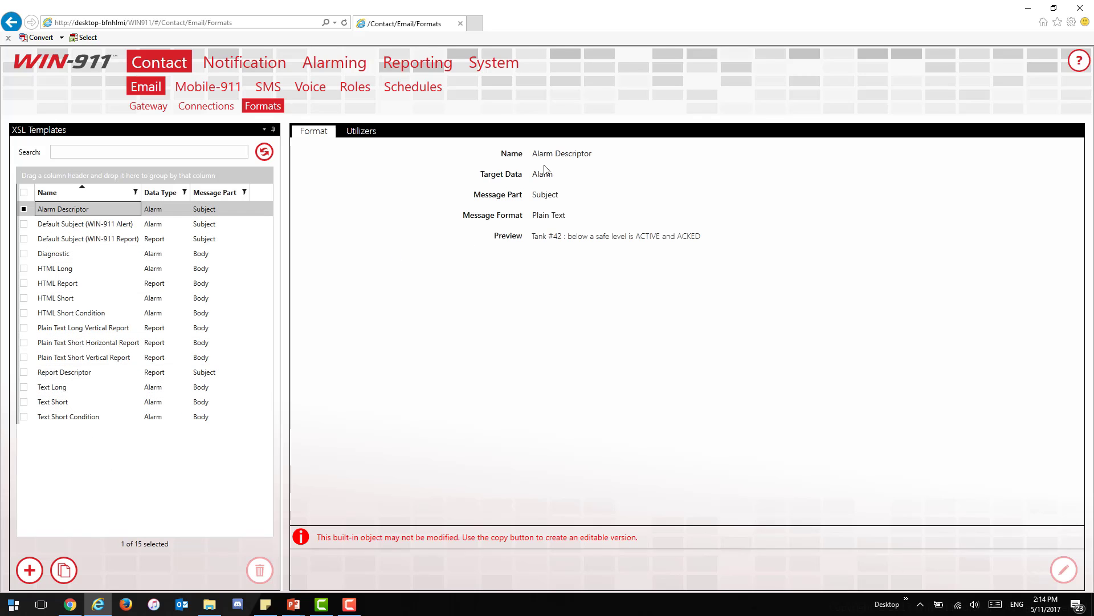
{"action": "left_click", "coordinate": [359, 136]}
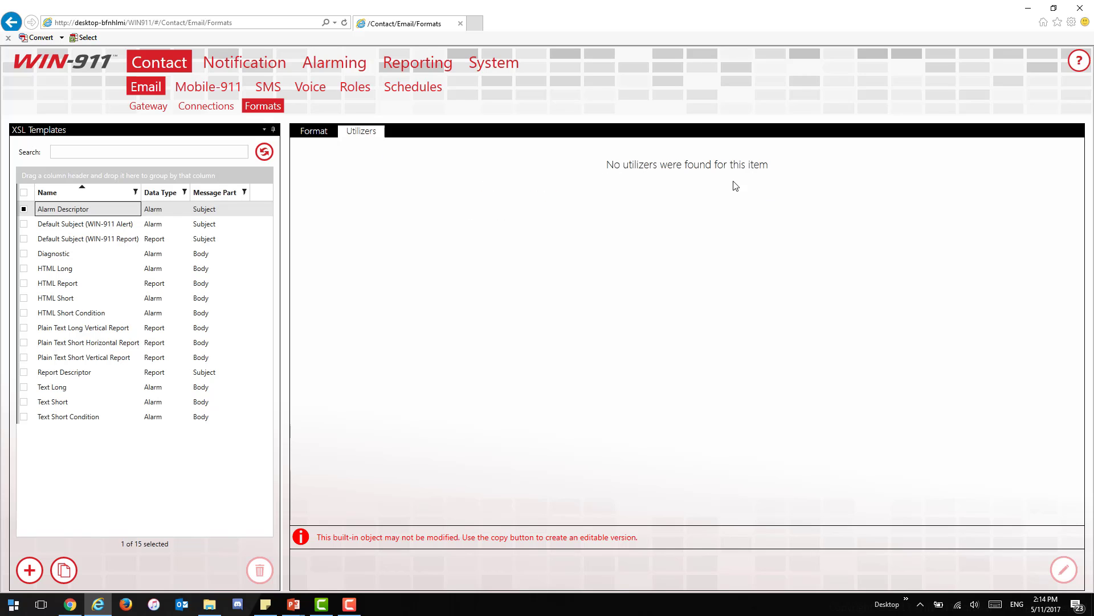
{"action": "left_click", "coordinate": [312, 132]}
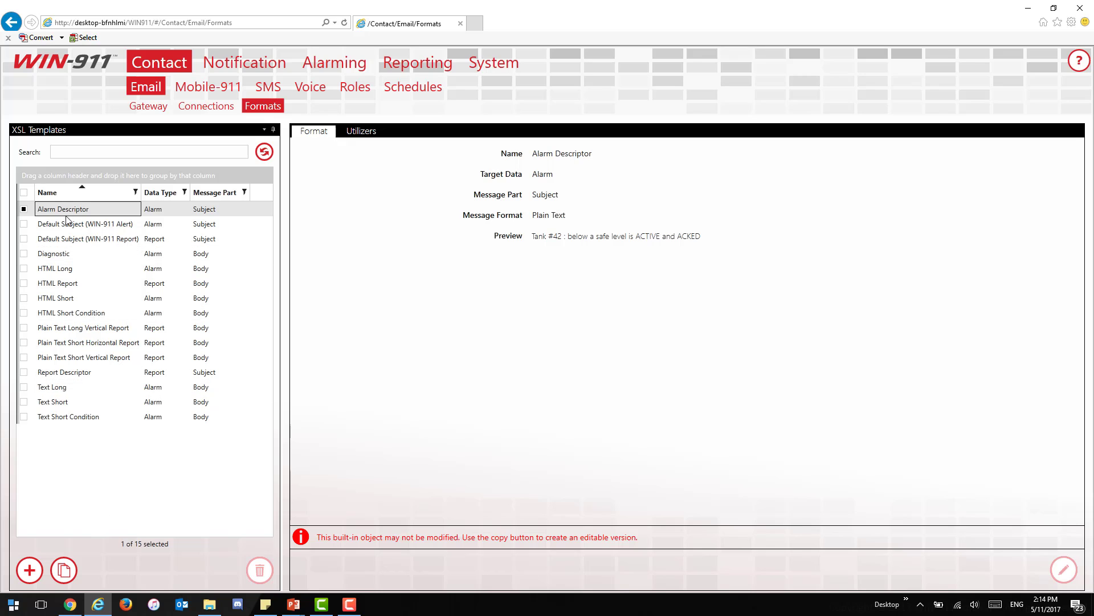
Step: Make an editable copy of Alarm Descriptor and append '_co' to its name
{"action": "left_click", "coordinate": [64, 571]}
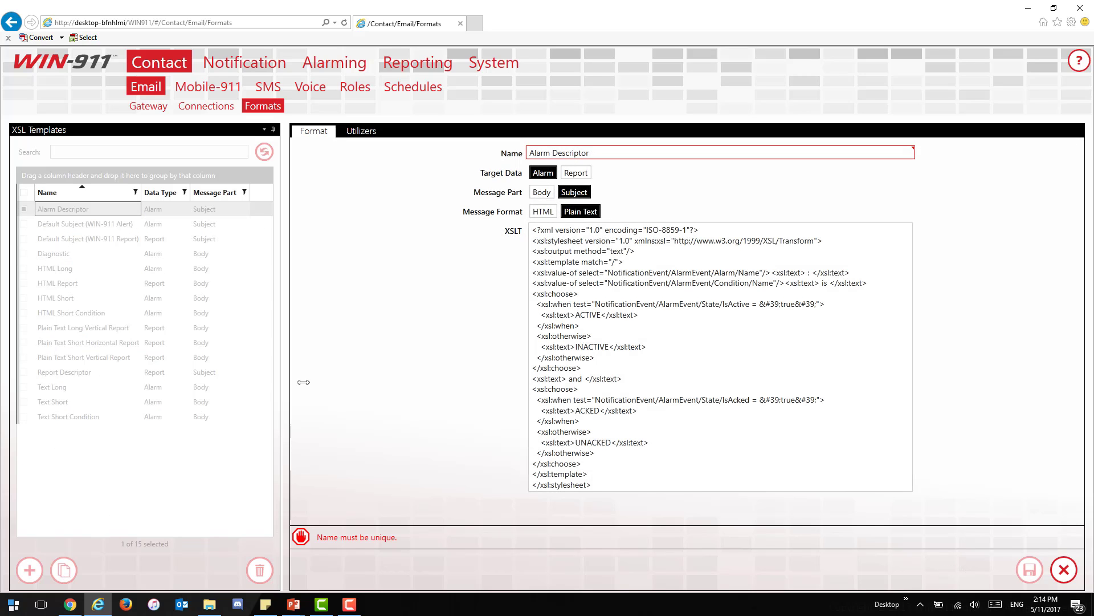
{"action": "left_click", "coordinate": [607, 154]}
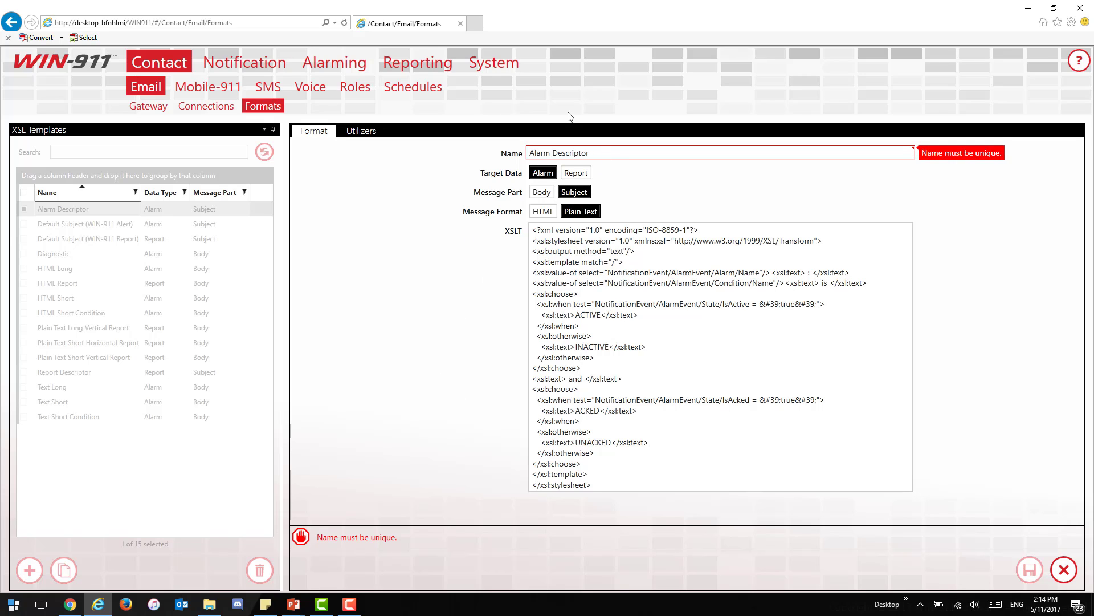
{"action": "type", "text": "_copy"}
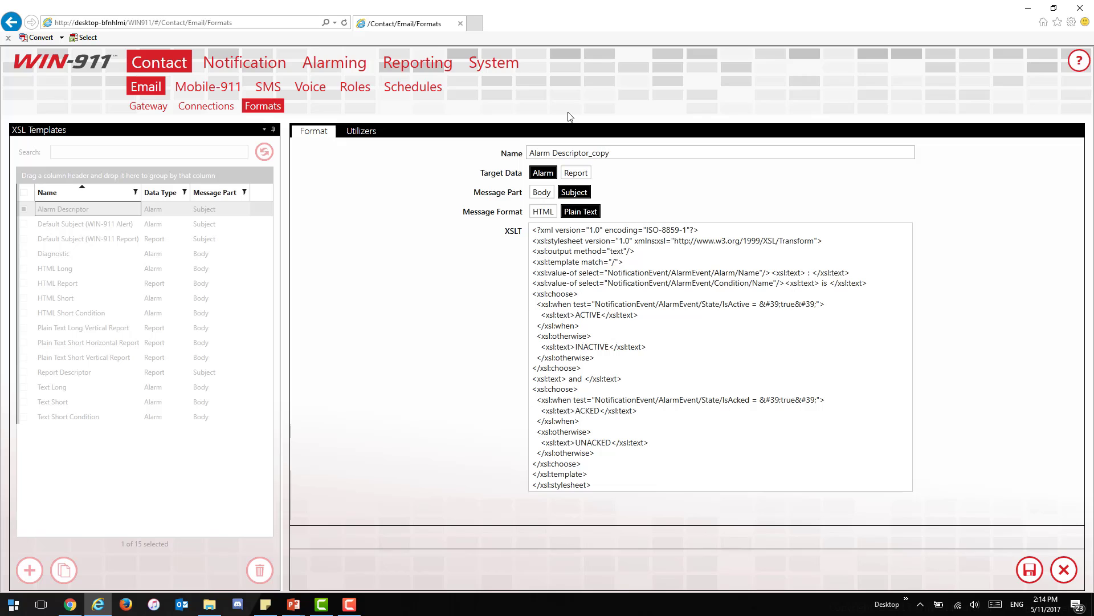
{"action": "left_click", "coordinate": [697, 272]}
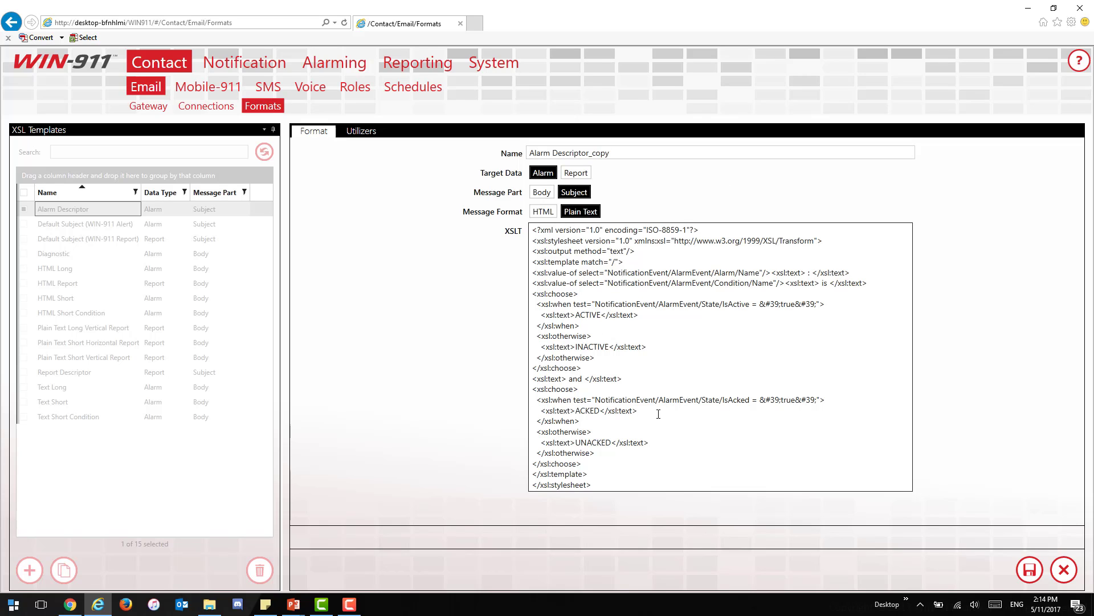
Step: Toggle the copy's Target Data, Message Part and Format options, then discard the copy
{"action": "left_click", "coordinate": [576, 172]}
{"action": "left_click", "coordinate": [541, 192]}
{"action": "left_click", "coordinate": [543, 212]}
{"action": "left_click", "coordinate": [580, 212]}
{"action": "left_click", "coordinate": [574, 192]}
{"action": "left_click", "coordinate": [552, 175]}
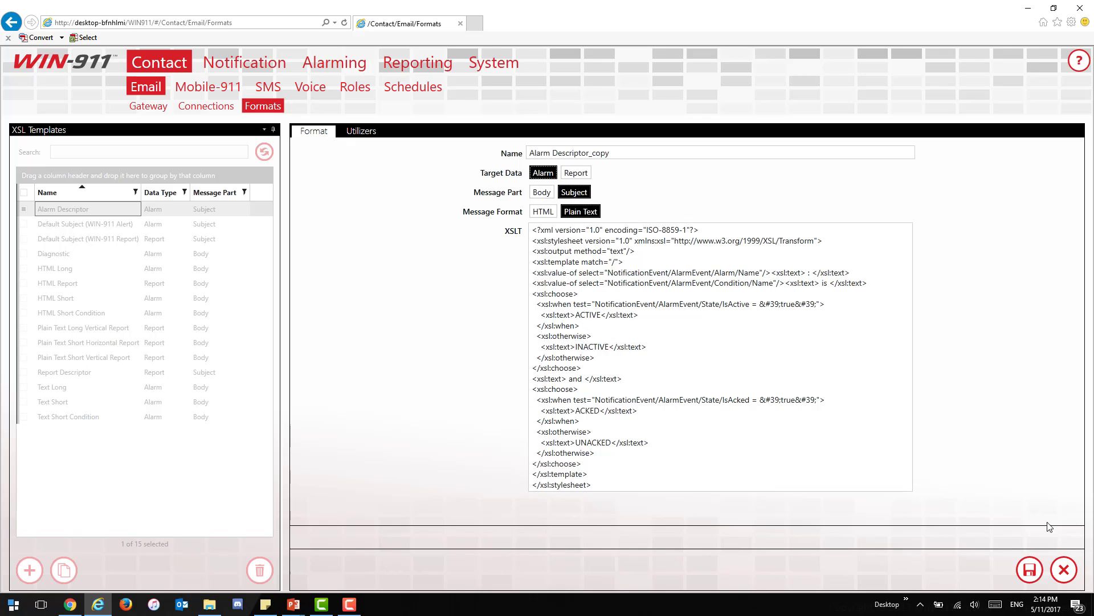
{"action": "left_click", "coordinate": [1063, 569]}
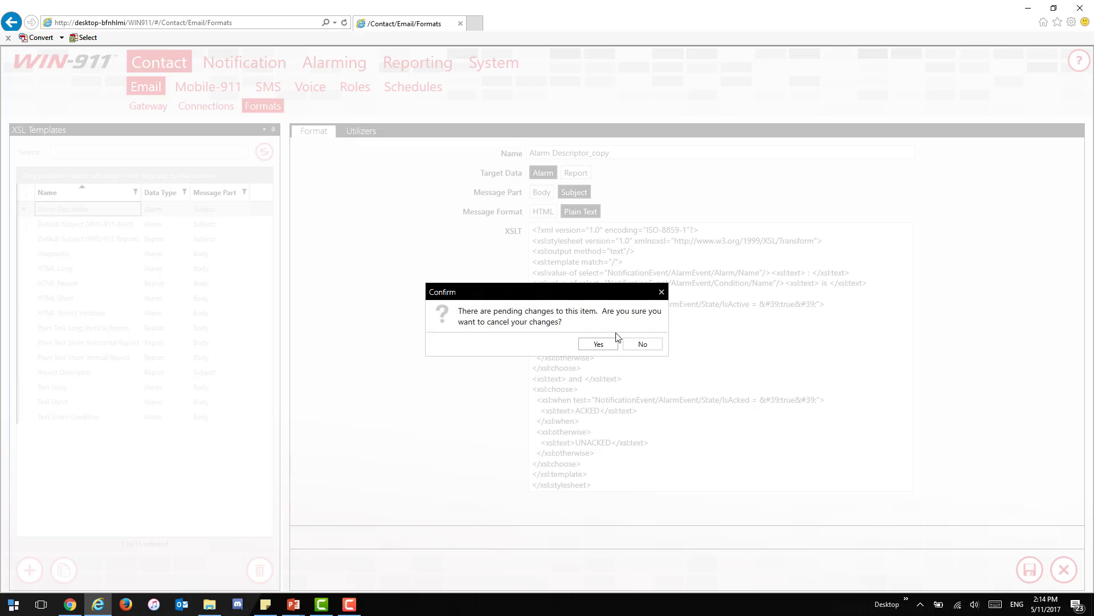
{"action": "left_click", "coordinate": [599, 345]}
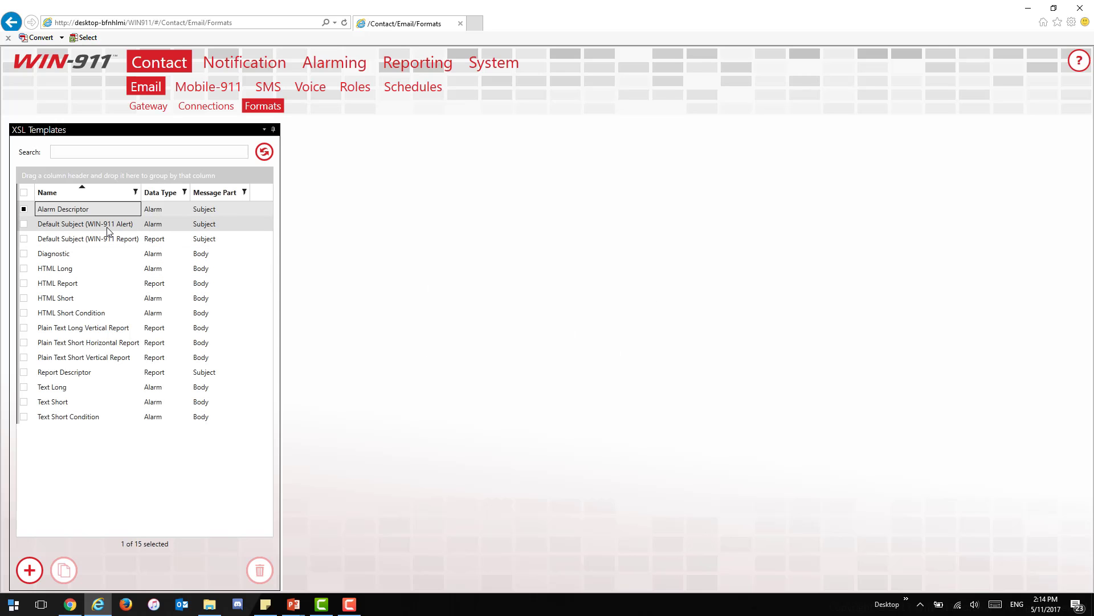
Step: Browse the Default Subject, Diagnostic and HTML Long templates
{"action": "left_click", "coordinate": [108, 226]}
{"action": "left_click", "coordinate": [108, 239]}
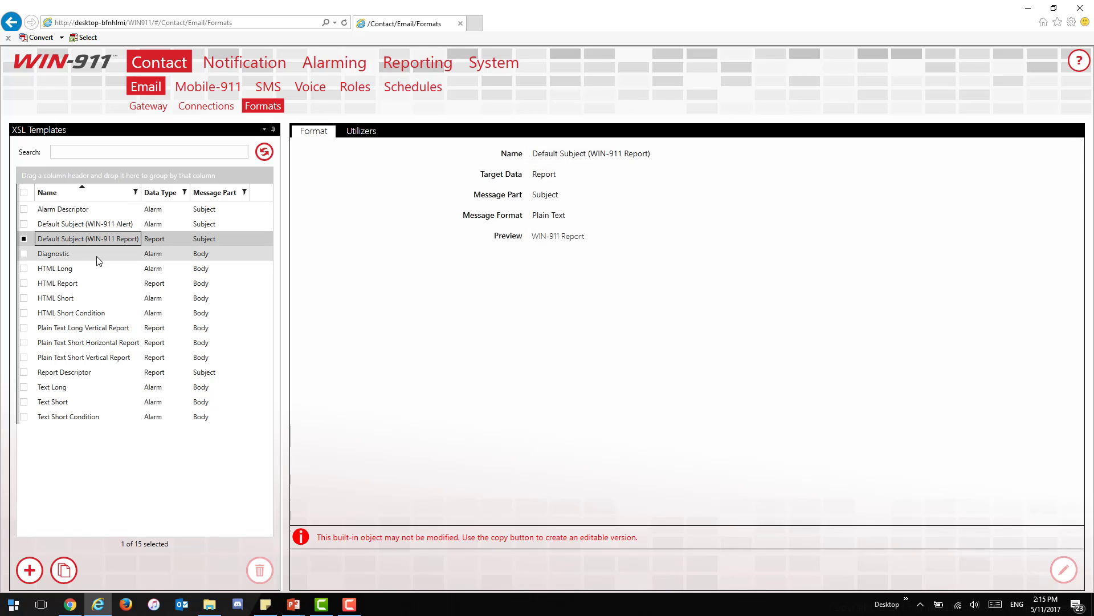
{"action": "left_click", "coordinate": [96, 256]}
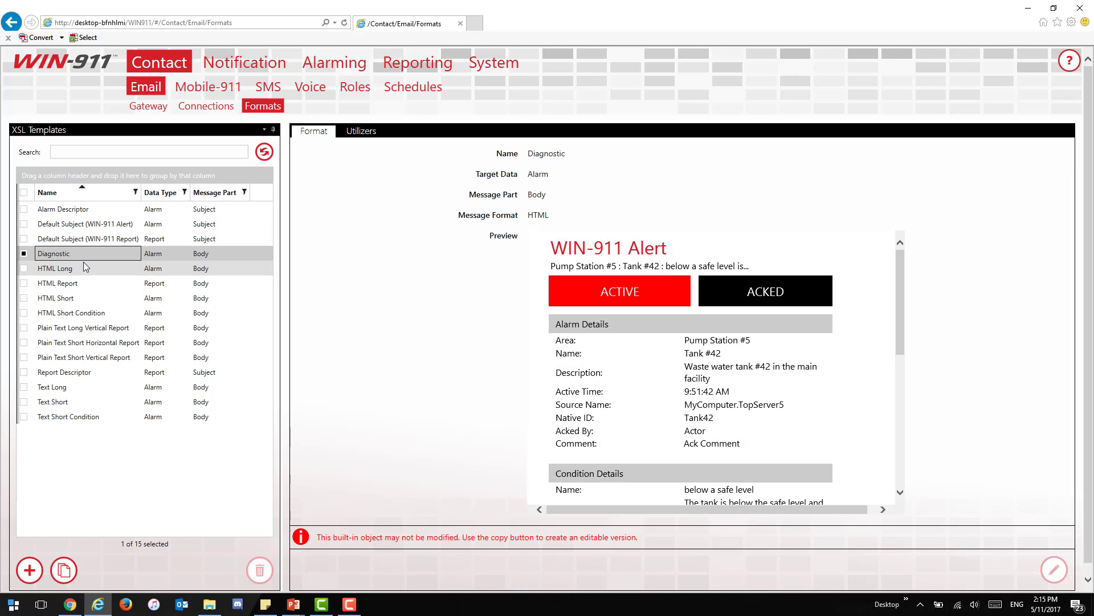
{"action": "left_click", "coordinate": [85, 268]}
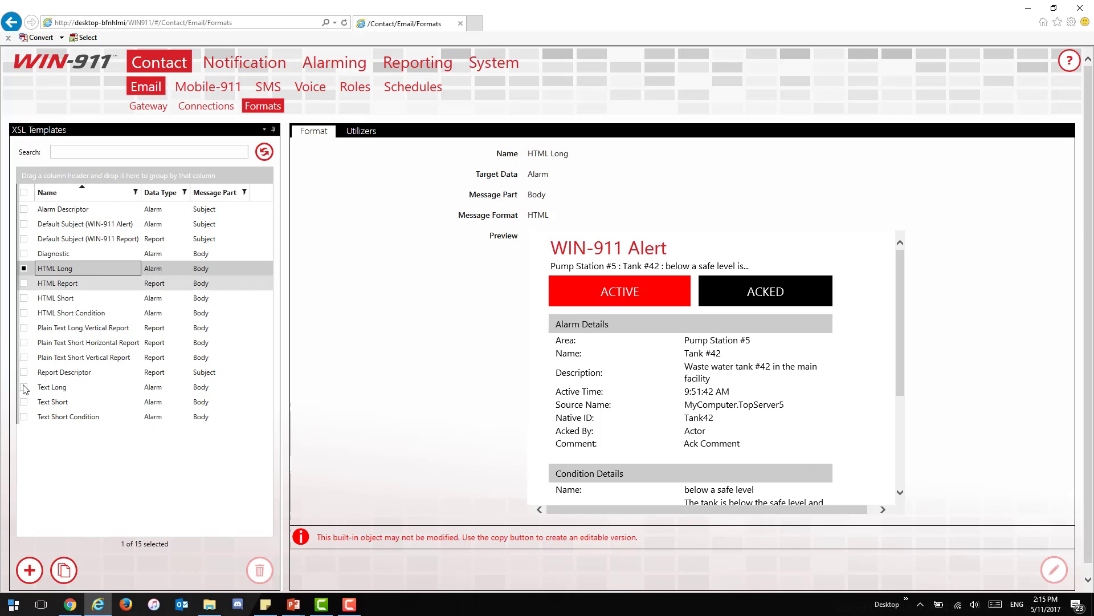
Step: Save a copy of HTML Long under the name HTML Long2
{"action": "left_click", "coordinate": [64, 570]}
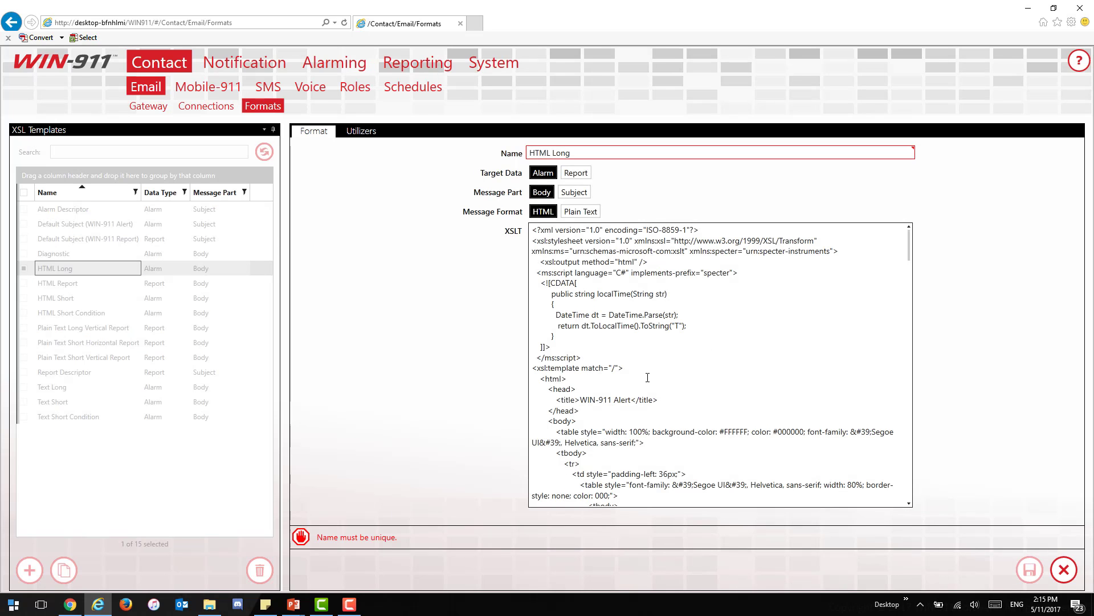
{"action": "scroll", "coordinate": [664, 403], "scroll_direction": "down", "scroll_amount": 10}
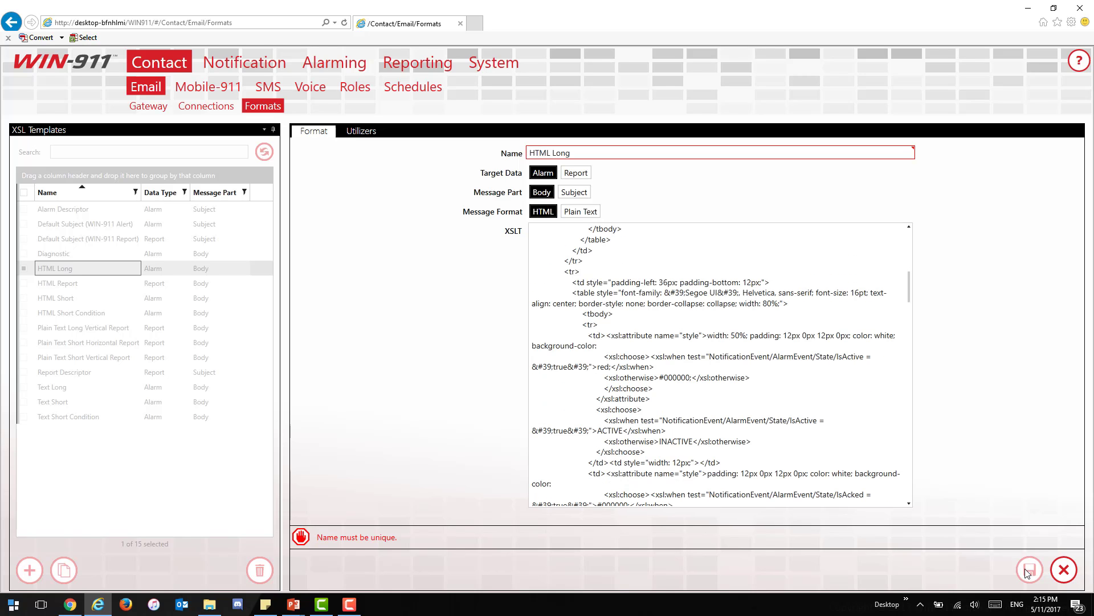
{"action": "left_click", "coordinate": [643, 150]}
{"action": "type", "text": "2"}
{"action": "left_click", "coordinate": [1029, 569]}
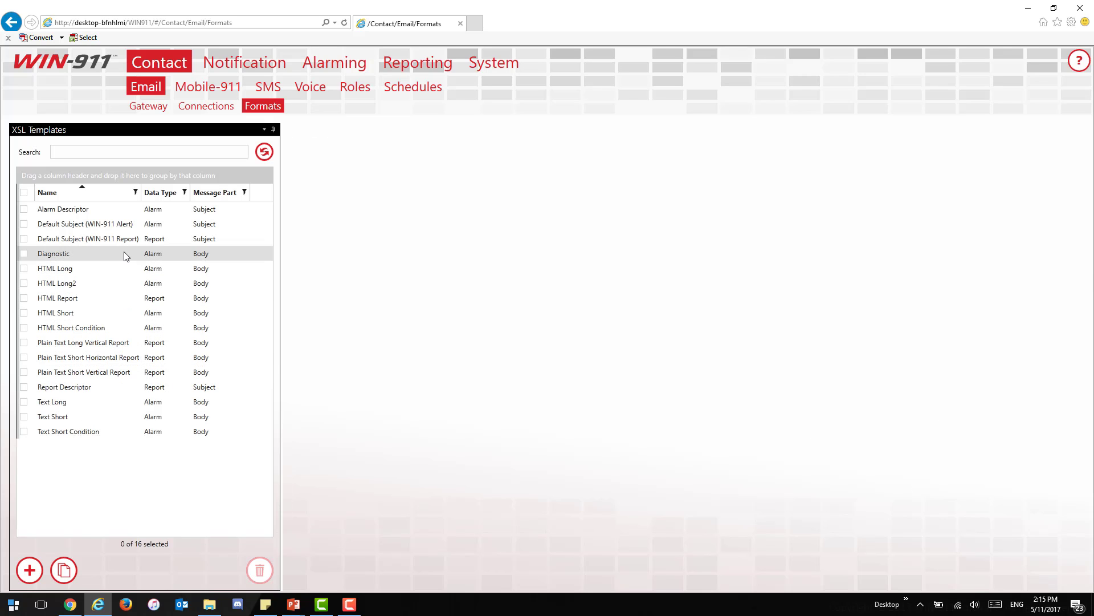
Step: Delete the HTML Long2 template and confirm the deletion
{"action": "left_click", "coordinate": [99, 284]}
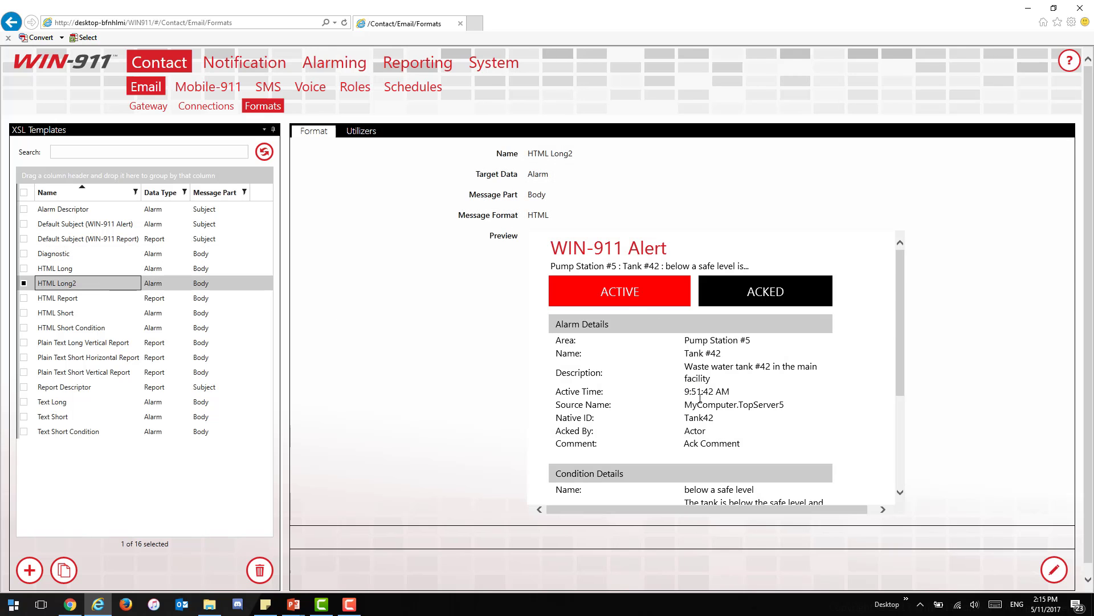
{"action": "left_click", "coordinate": [257, 571]}
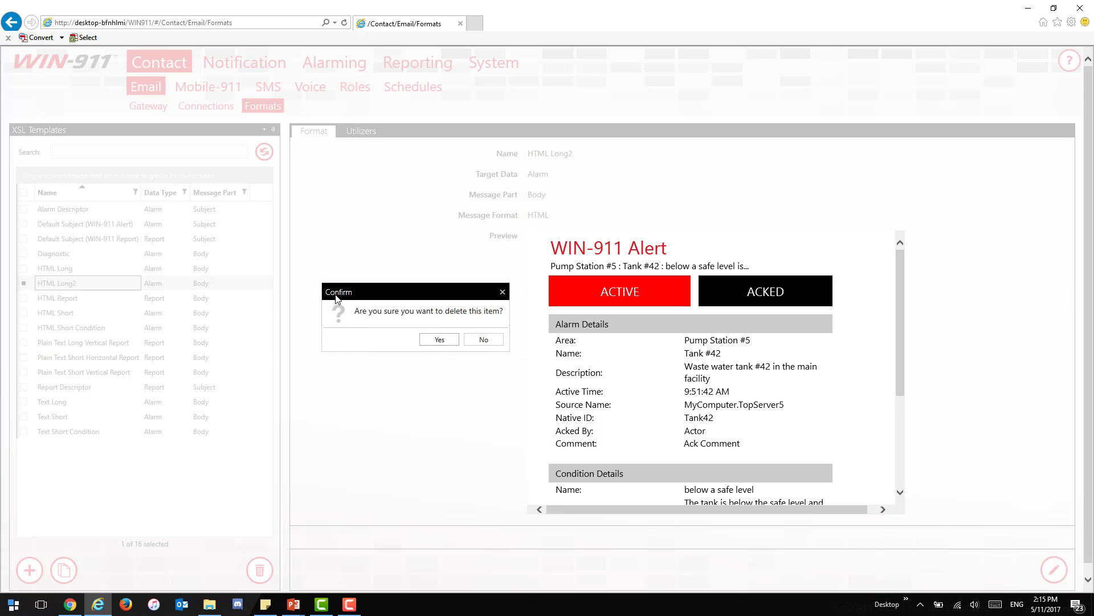
{"action": "left_click", "coordinate": [380, 341]}
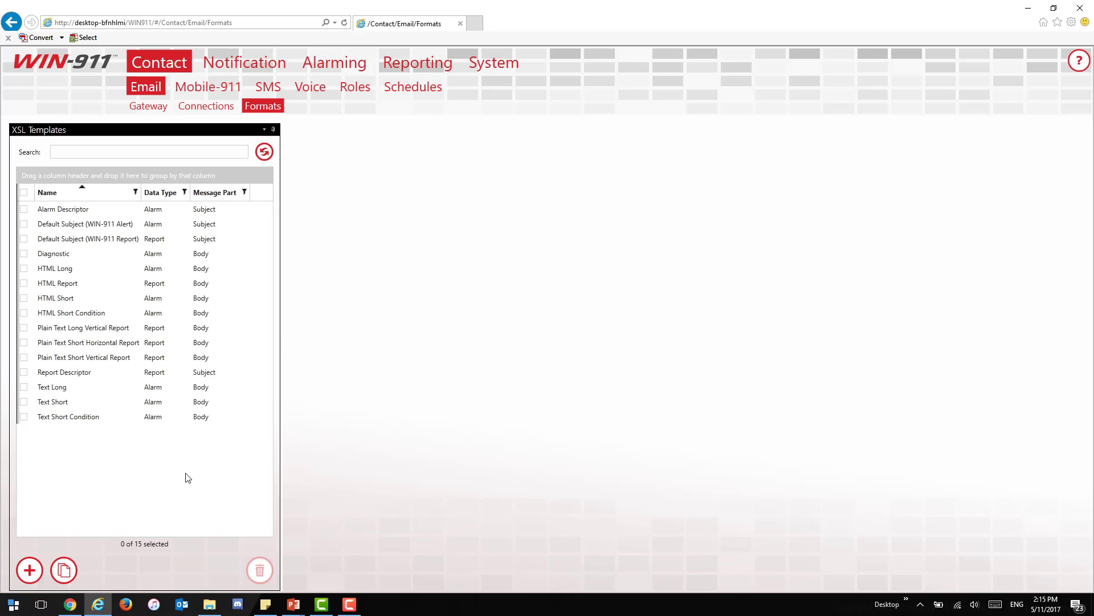